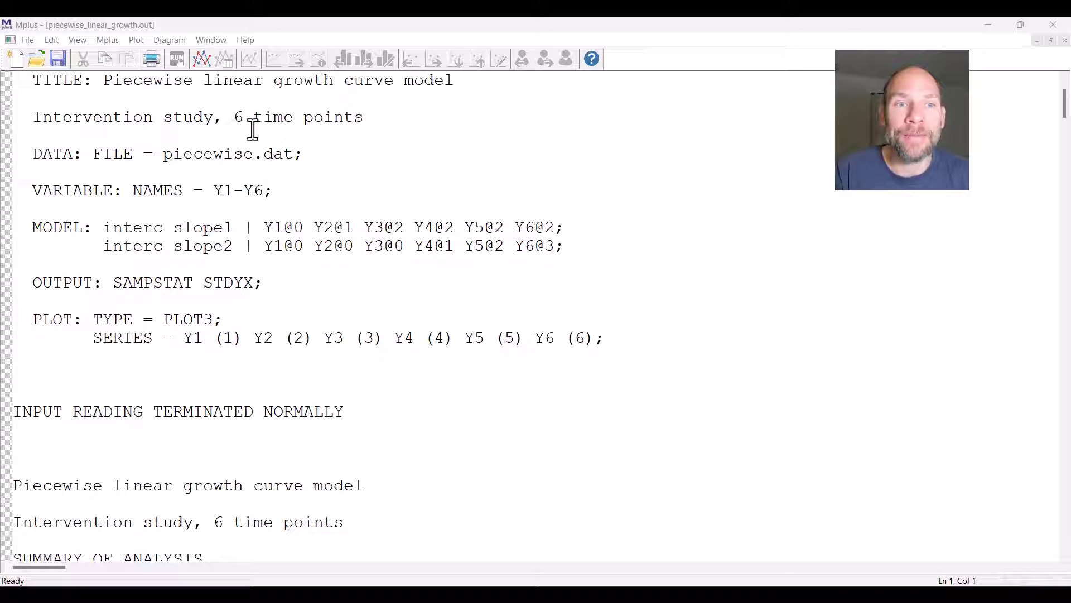
Review the study description, the variable names Y1-Y6 and the structure of the interc slope1 statement in the MODEL command
left_click_drag(31, 117, 366, 119)
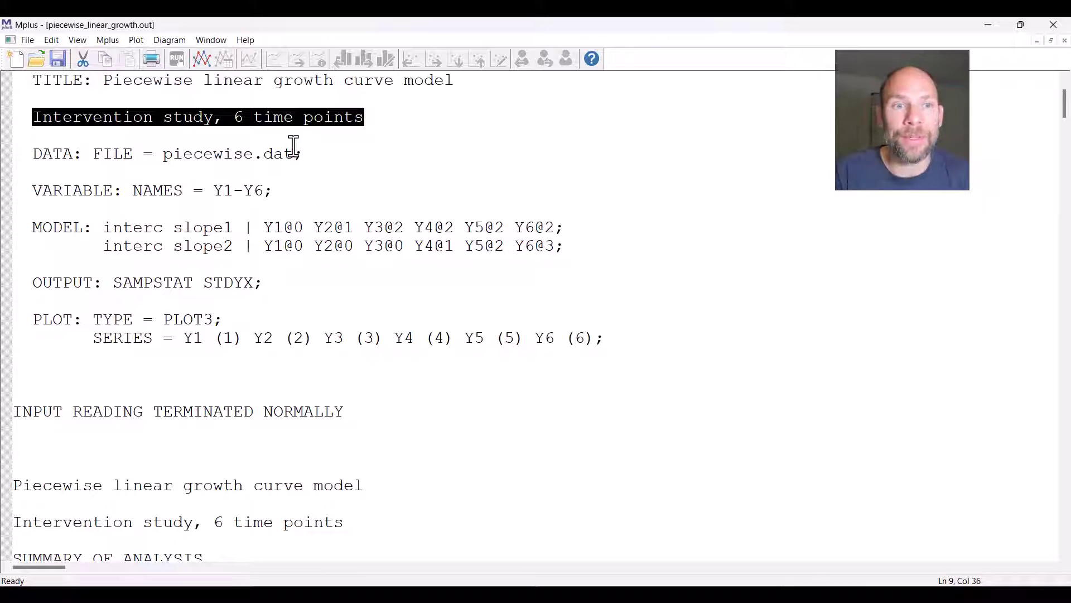
left_click_drag(215, 191, 263, 191)
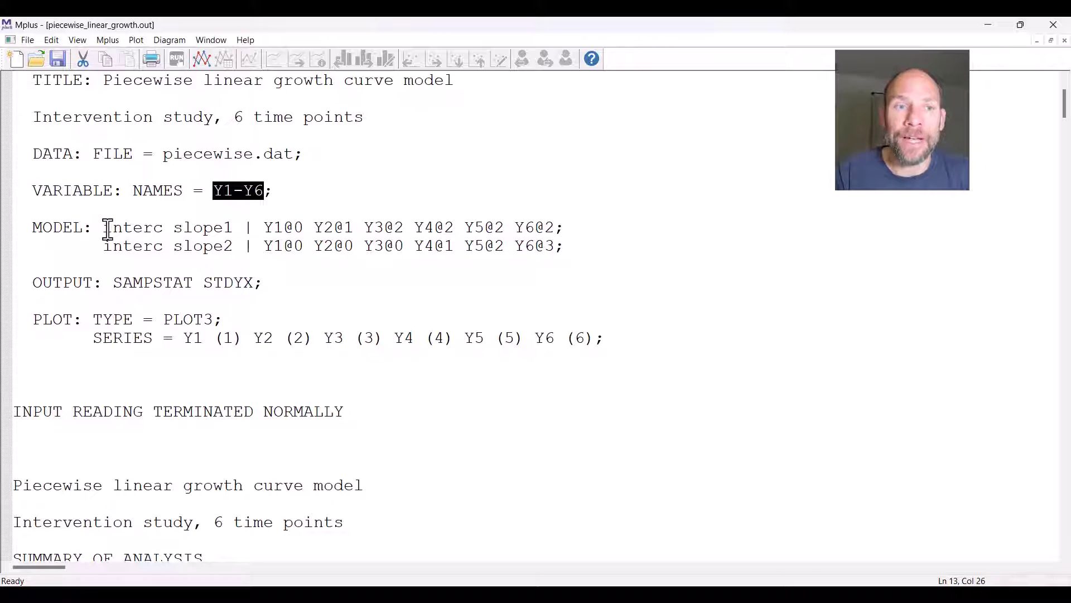
left_click_drag(107, 228, 571, 233)
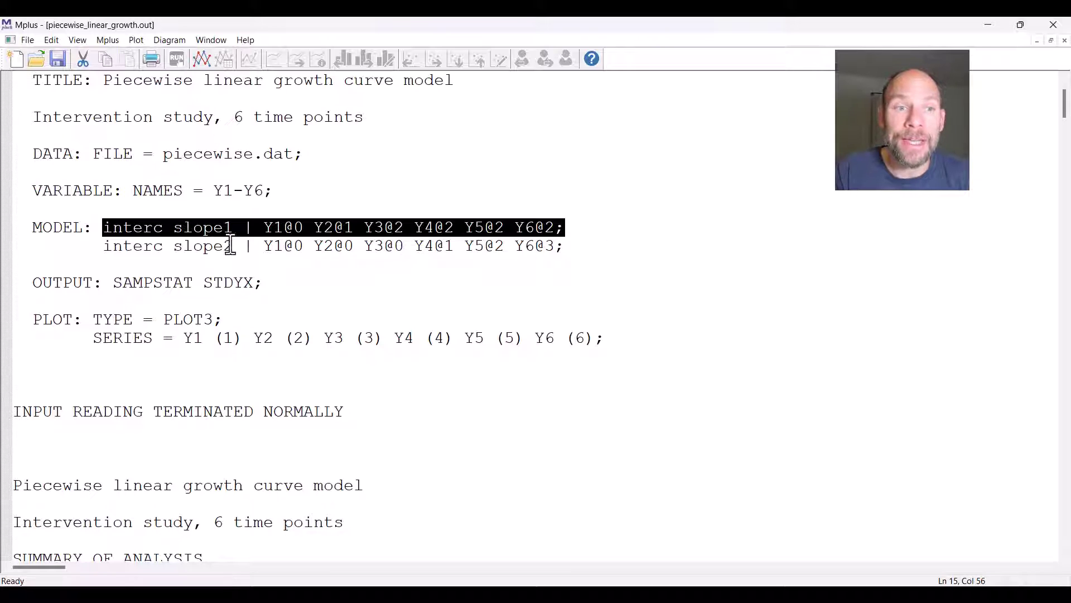
left_click(127, 230)
double_click(127, 230)
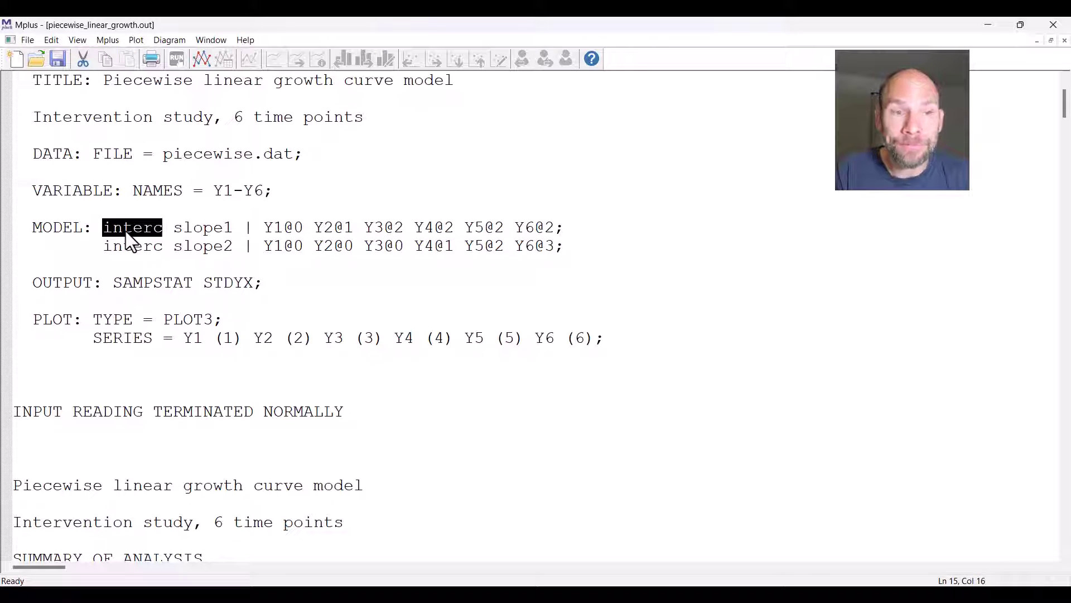
double_click(205, 229)
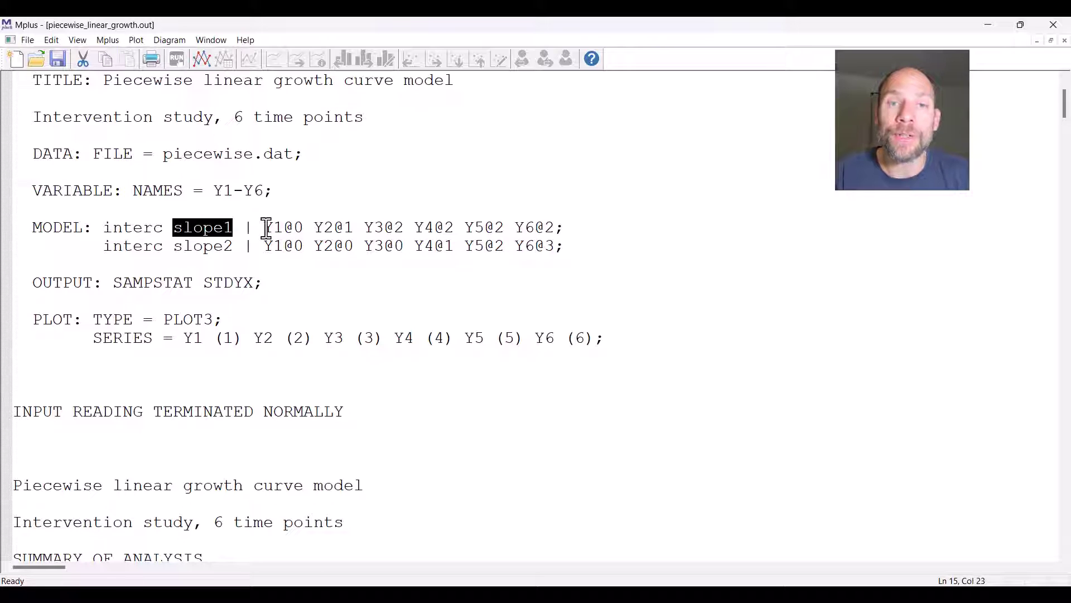
left_click_drag(265, 228, 569, 230)
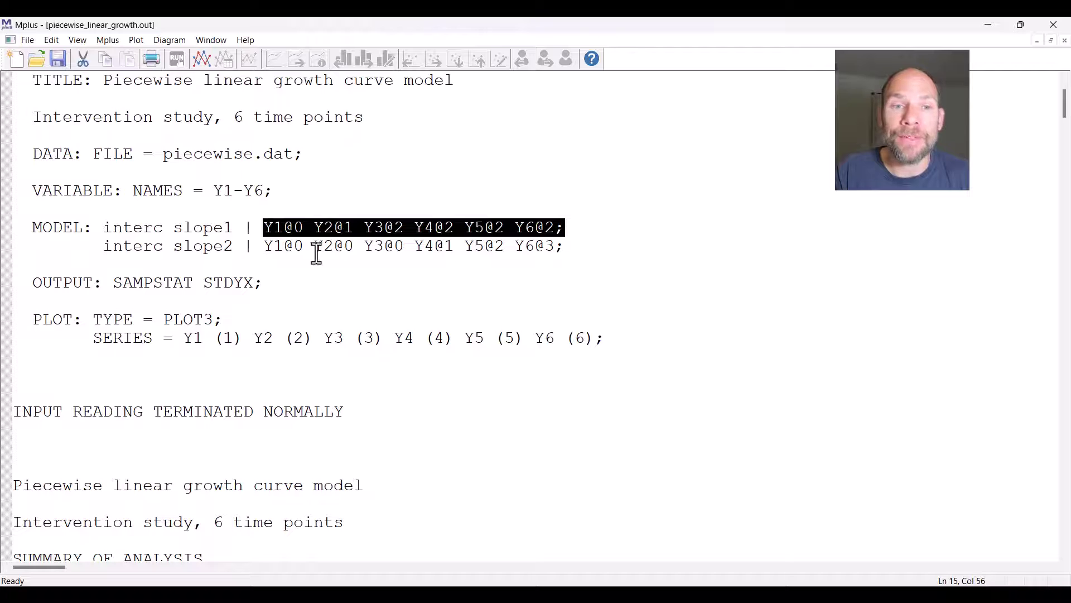
left_click(246, 228)
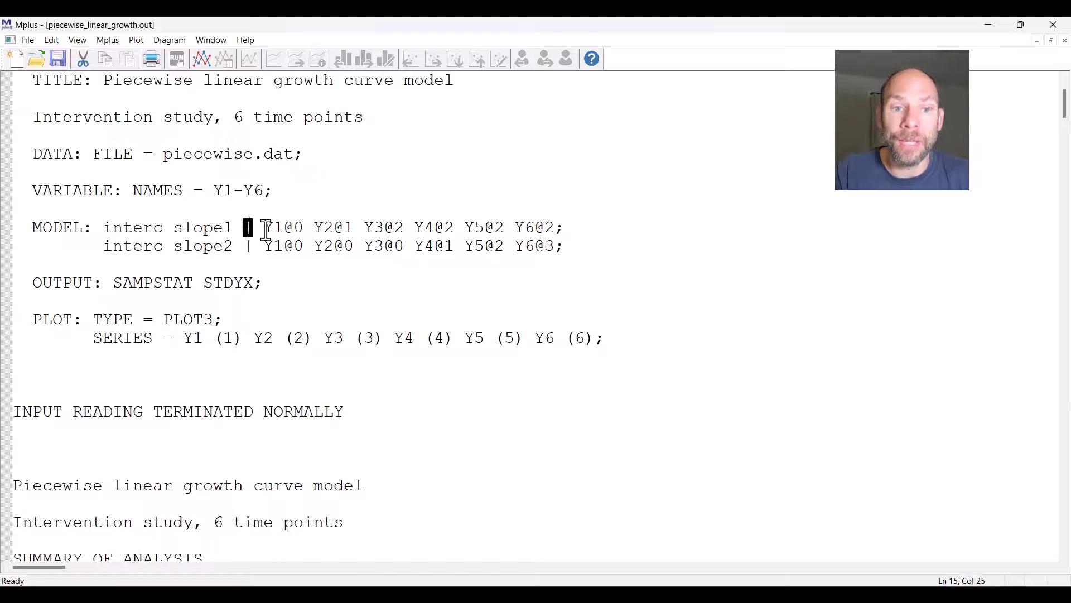
Examine the slope1 time scores from Y1 to Y6, comparing the first three time points with the last three
left_click_drag(263, 228, 304, 228)
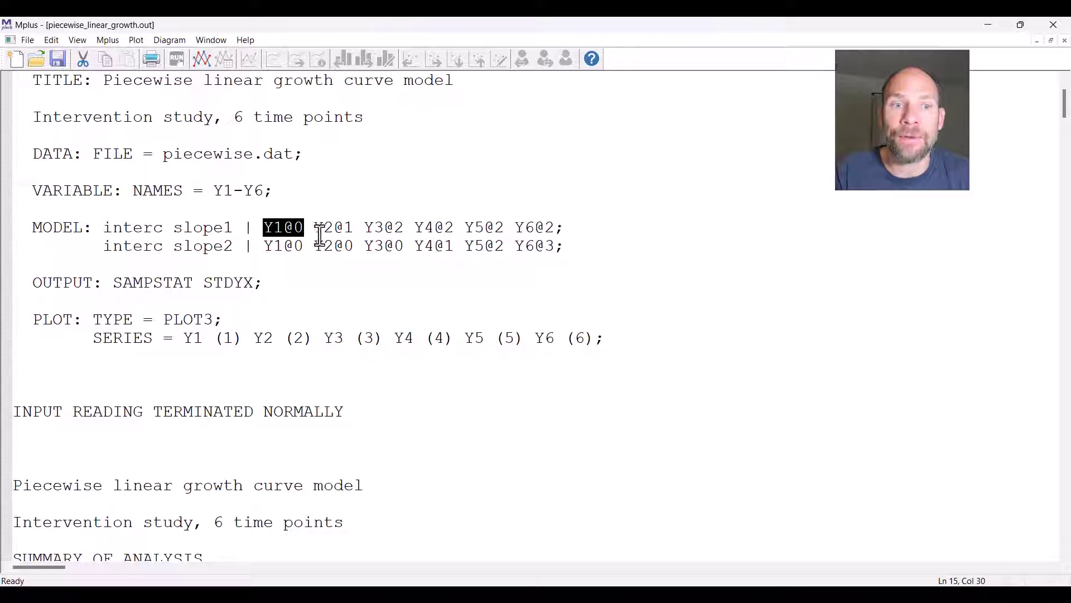
left_click_drag(314, 229, 354, 228)
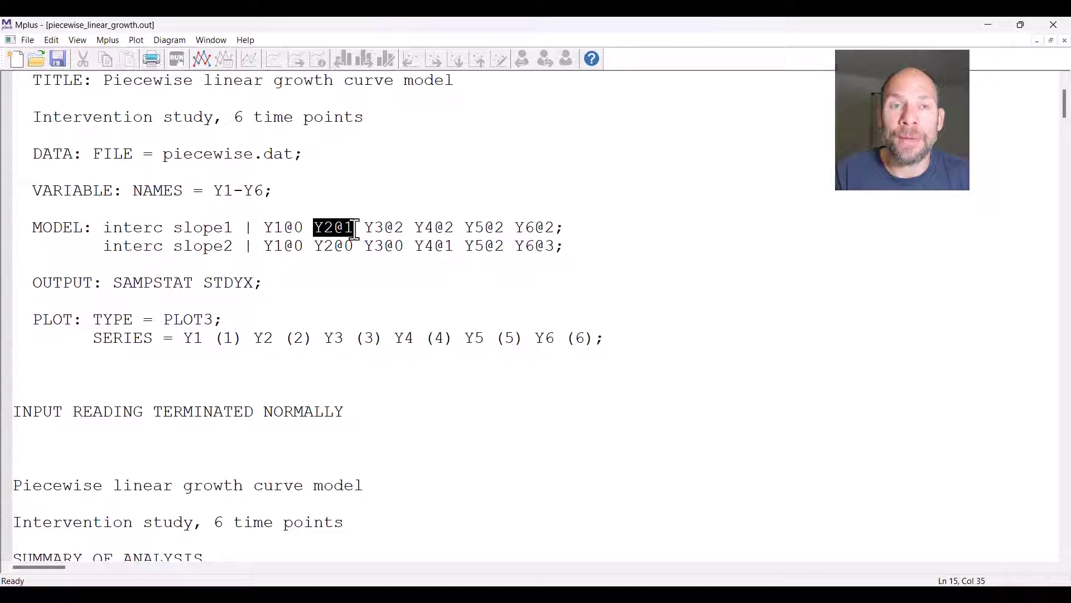
left_click_drag(364, 229, 405, 230)
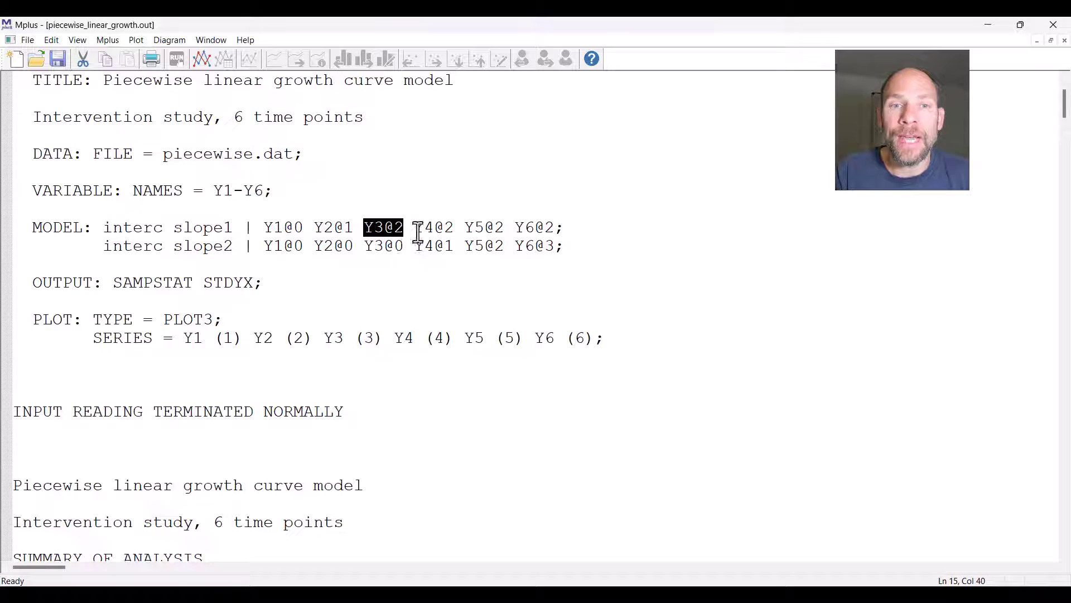
left_click(418, 230)
left_click_drag(418, 230, 557, 229)
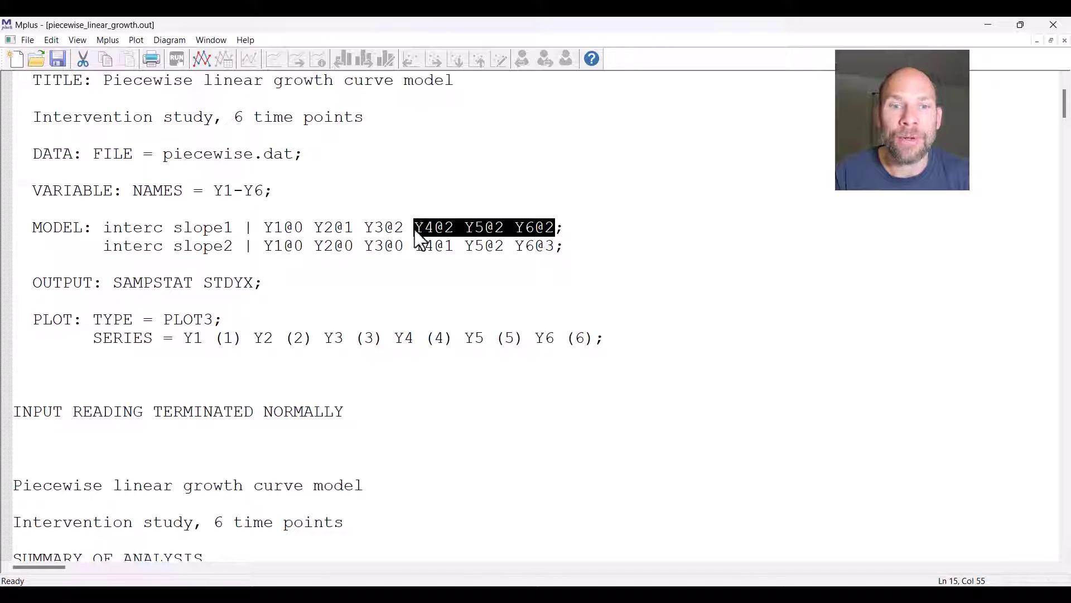
left_click_drag(264, 227, 404, 227)
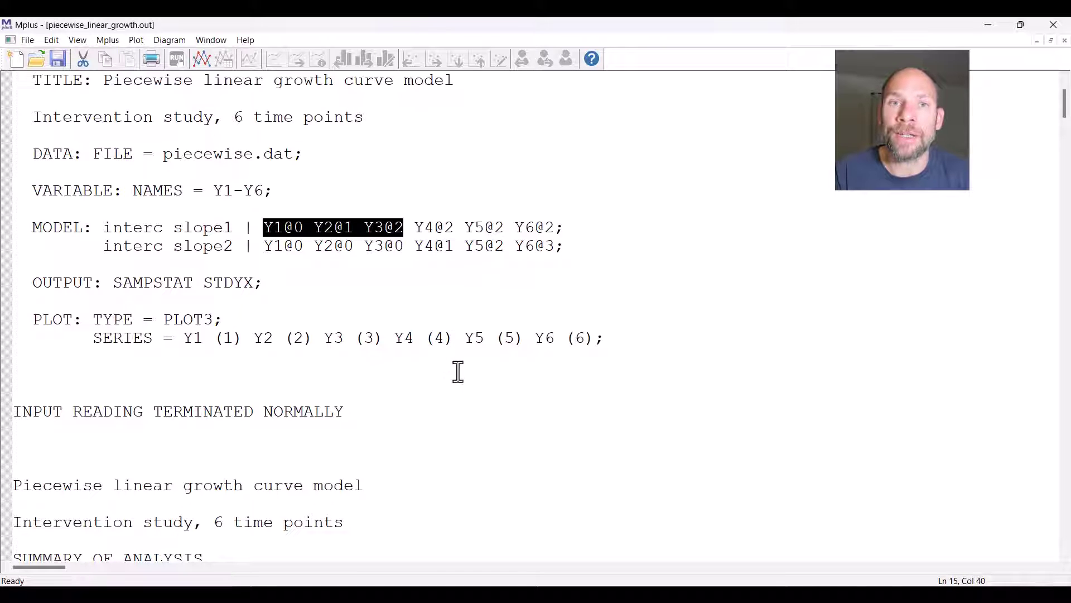
left_click_drag(415, 227, 555, 229)
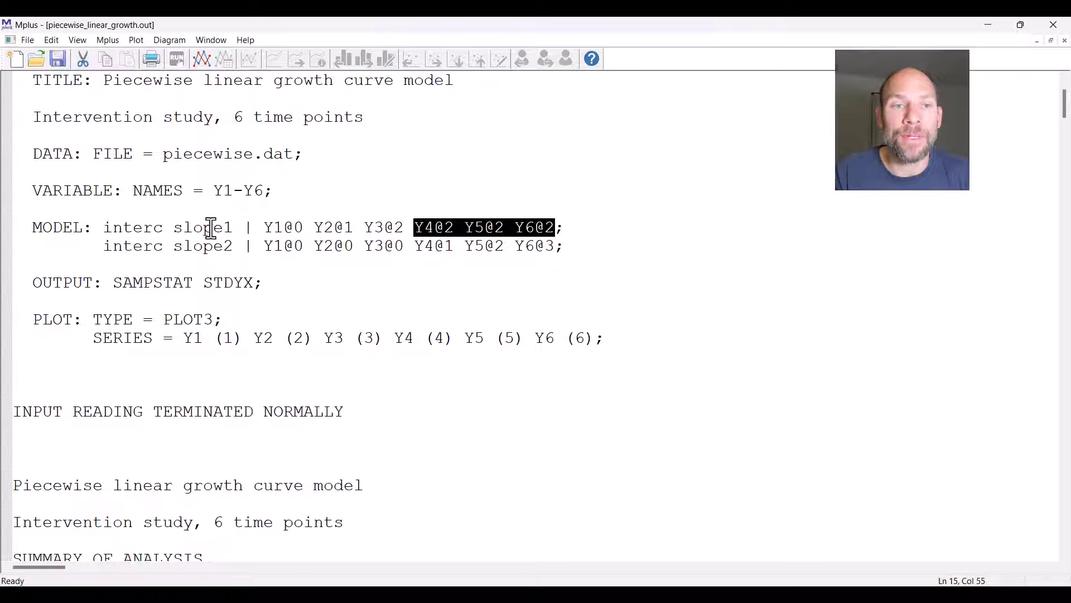
left_click_drag(173, 228, 406, 229)
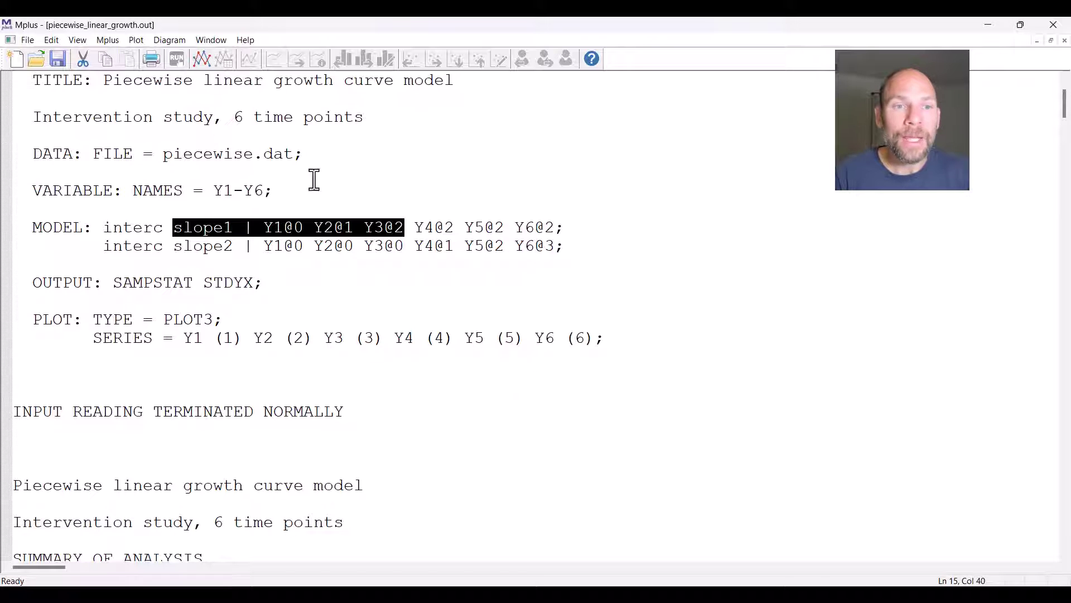
Examine the interc slope2 statement and its time scores, and compare the two slope factors
left_click_drag(103, 246, 244, 250)
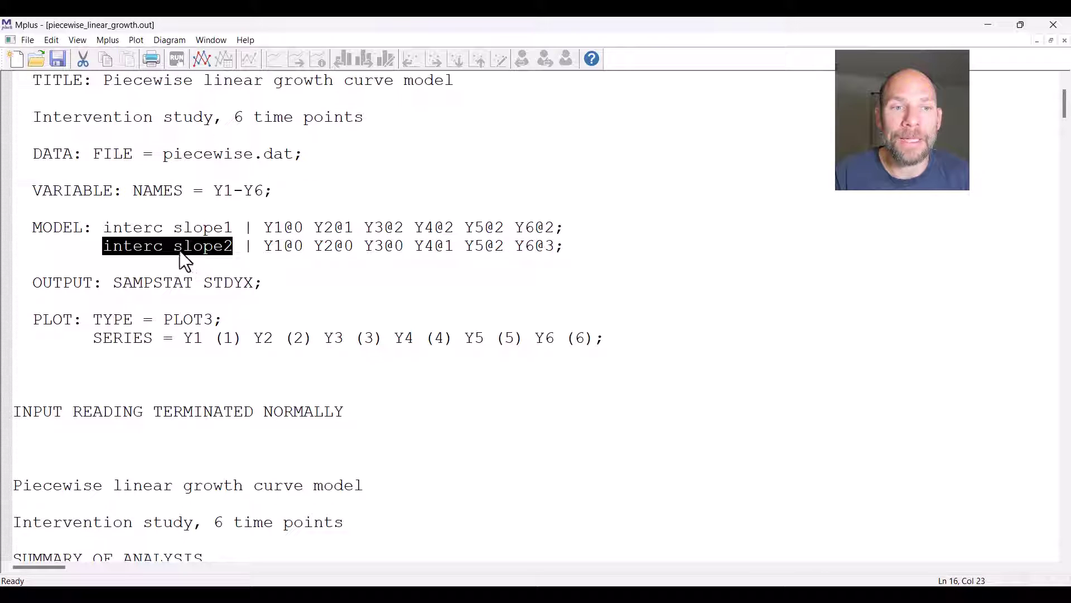
left_click_drag(263, 246, 406, 246)
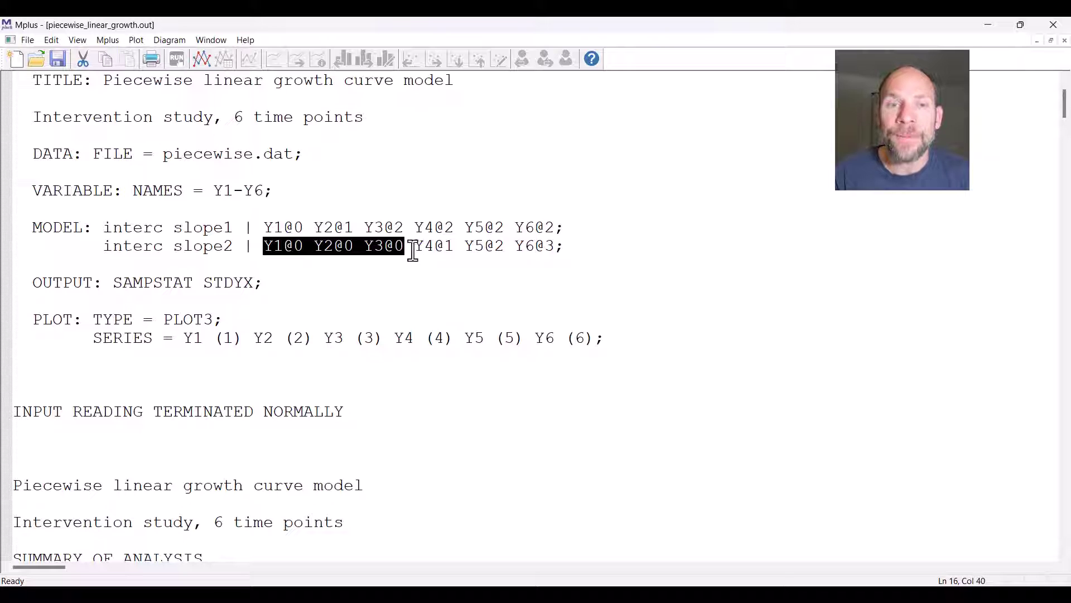
left_click_drag(413, 251, 555, 248)
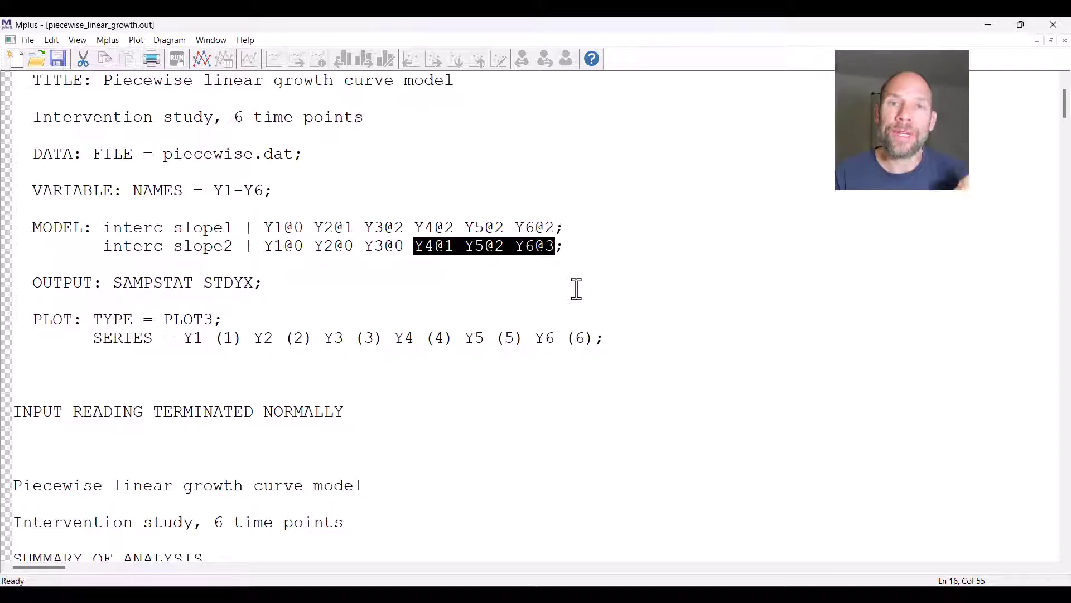
left_click_drag(173, 227, 234, 227)
left_click_drag(175, 250, 233, 246)
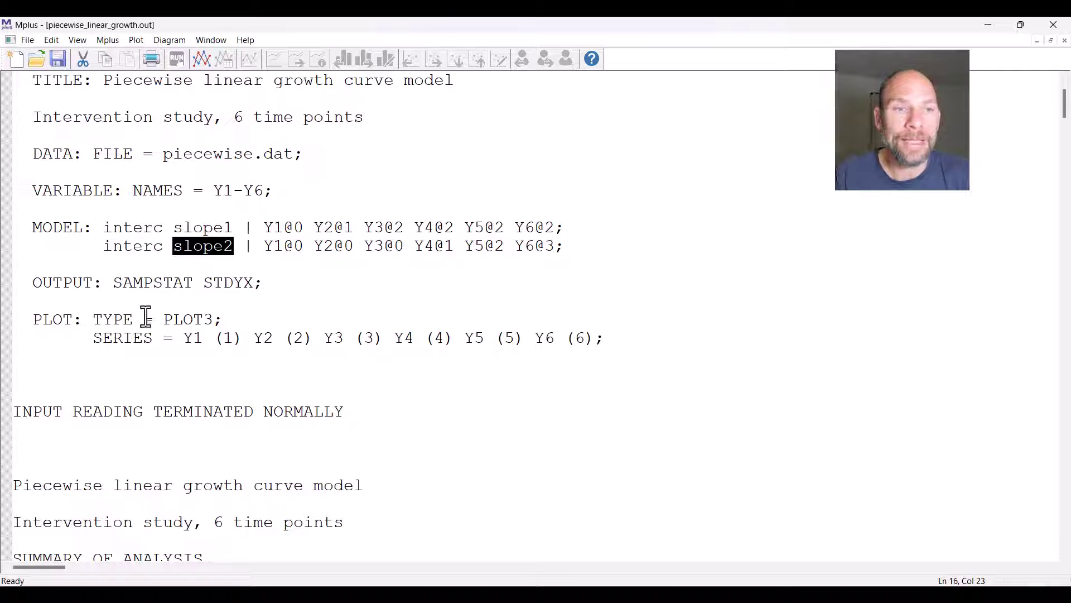
Review the OUTPUT options SAMPSTAT and STDYX and the PLOT settings with their time series definition
left_click(121, 280)
left_click_drag(121, 280, 252, 282)
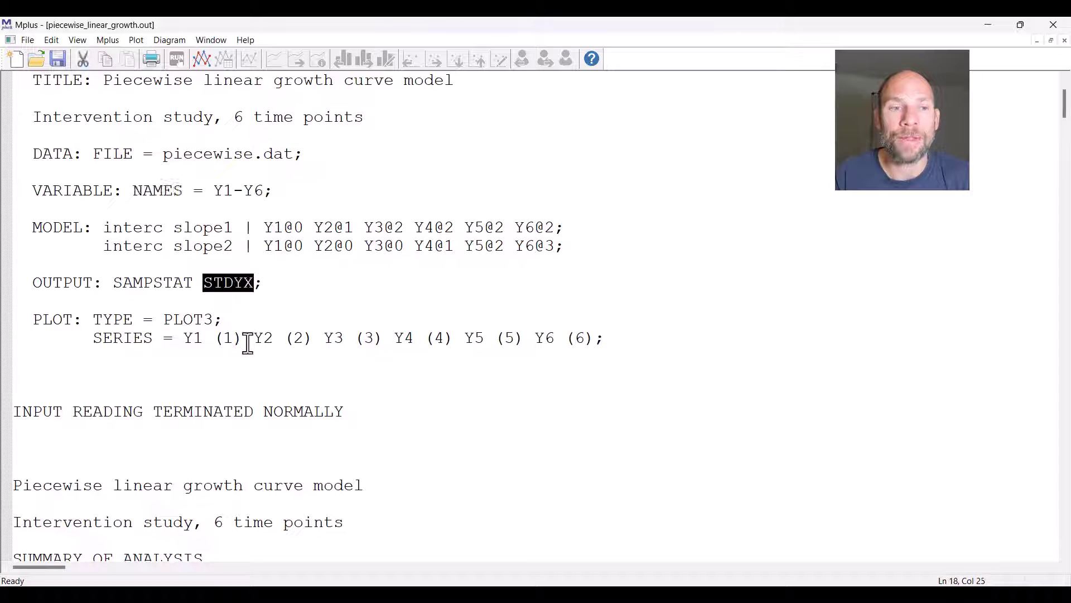
left_click_drag(99, 321, 631, 342)
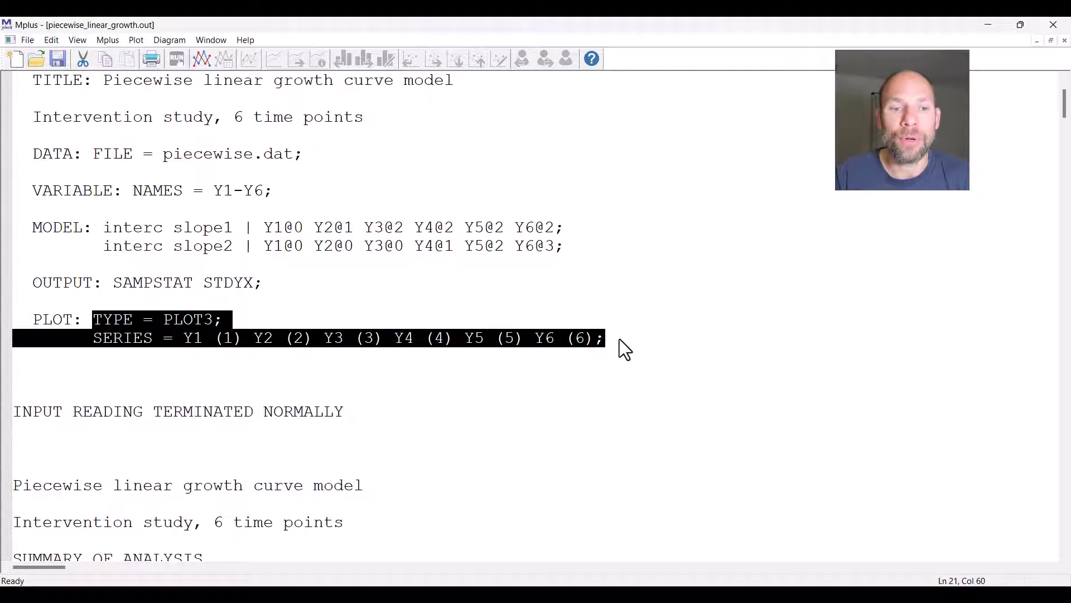
Check the number of observations in the analysis summary and locate the means in the sample statistics
scroll(488, 309, "down", 6)
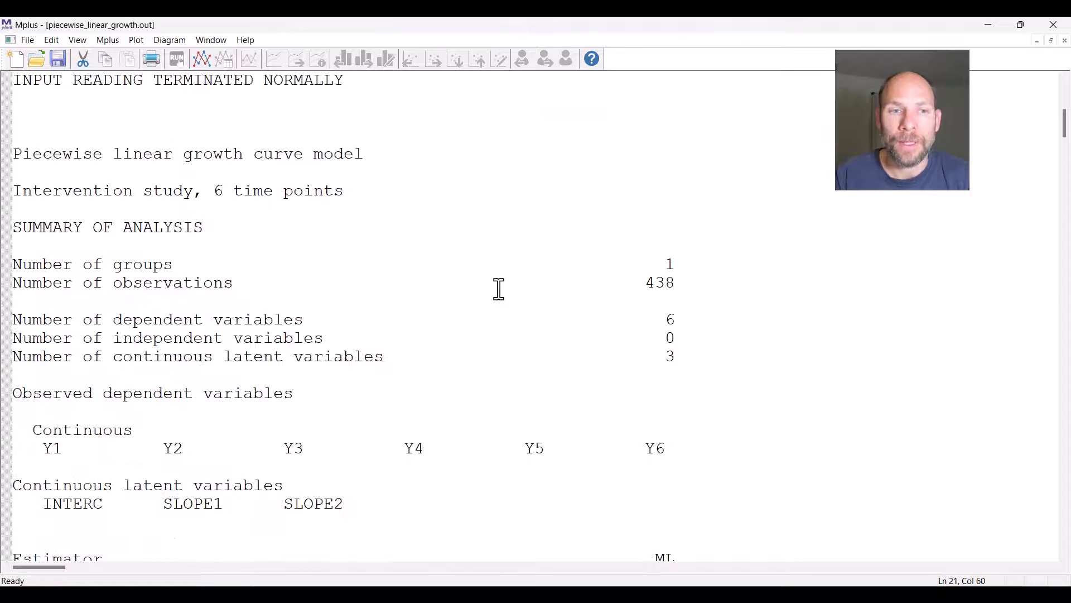
left_click_drag(715, 284, 596, 282)
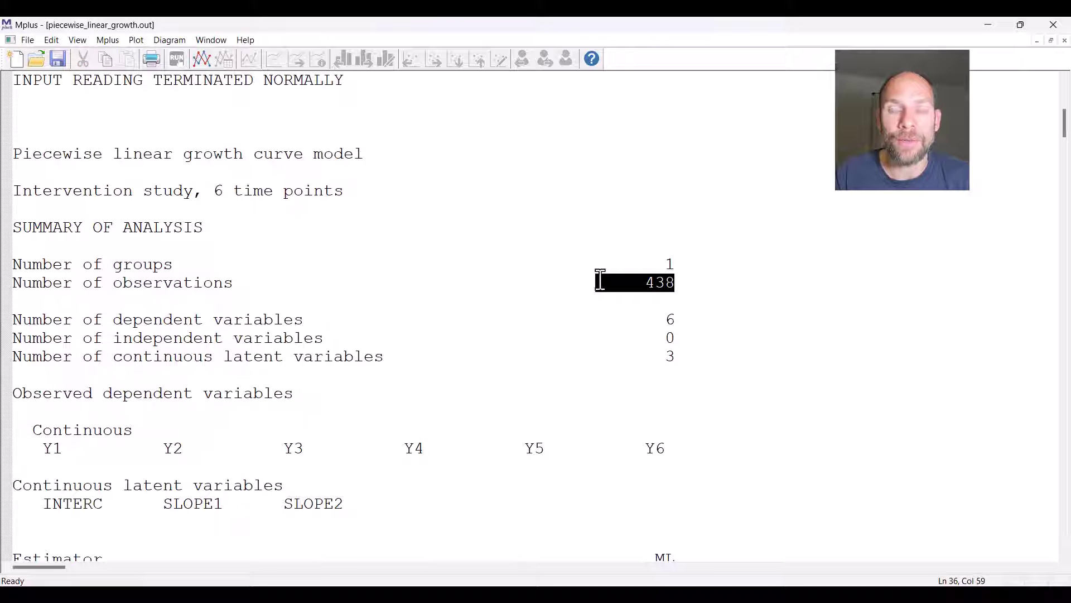
scroll(495, 281, "down", 11)
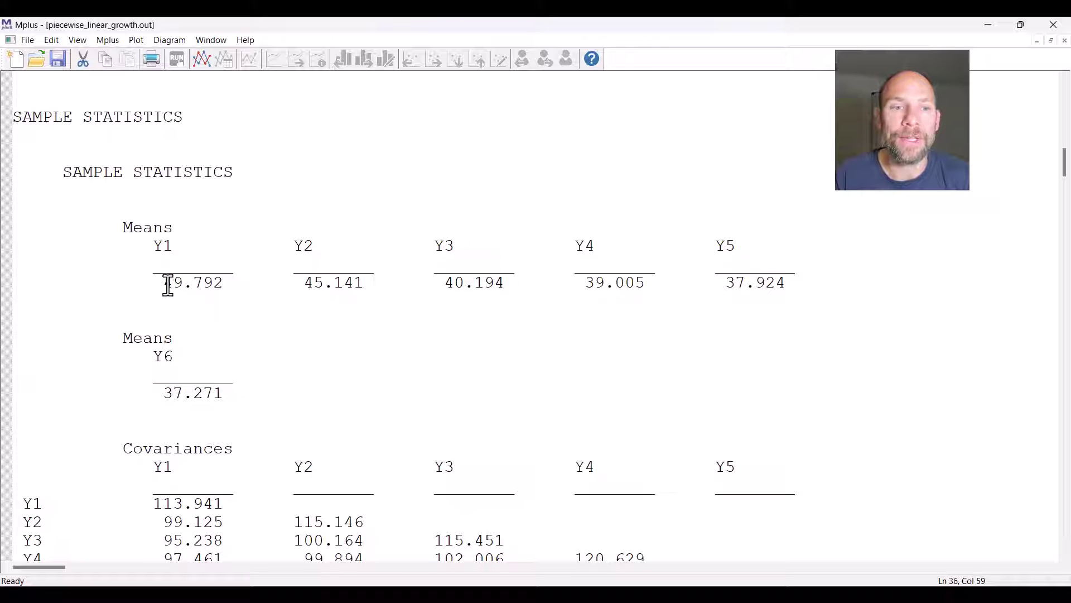
left_click_drag(163, 282, 350, 281)
scroll(383, 299, "down", 2)
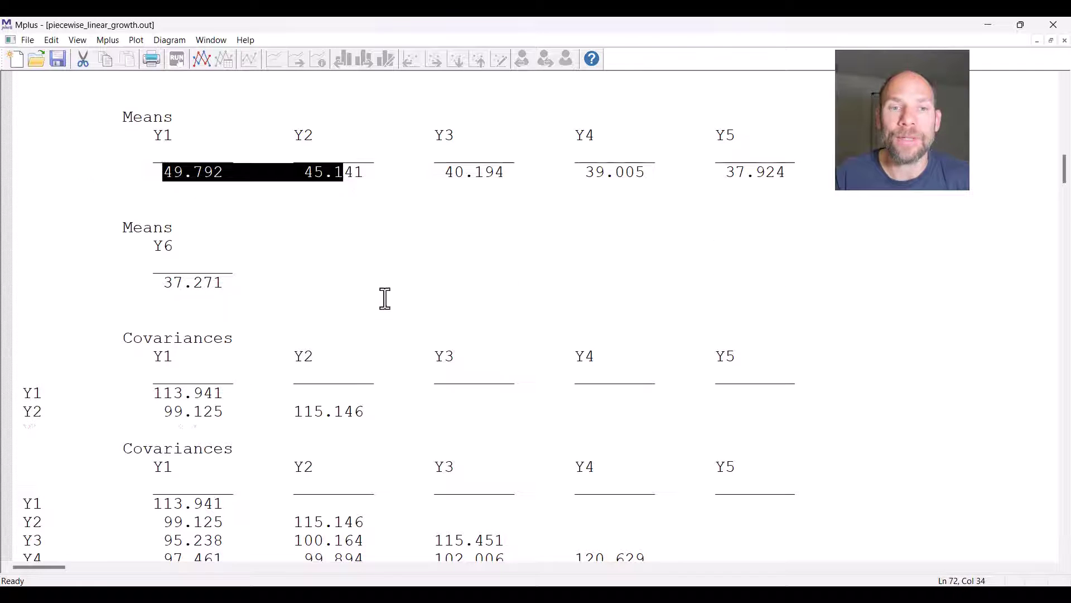
Examine how the sample means change across the first three time points, Y1 to Y3
left_click(306, 250)
left_click(159, 178)
left_click_drag(159, 178, 504, 177)
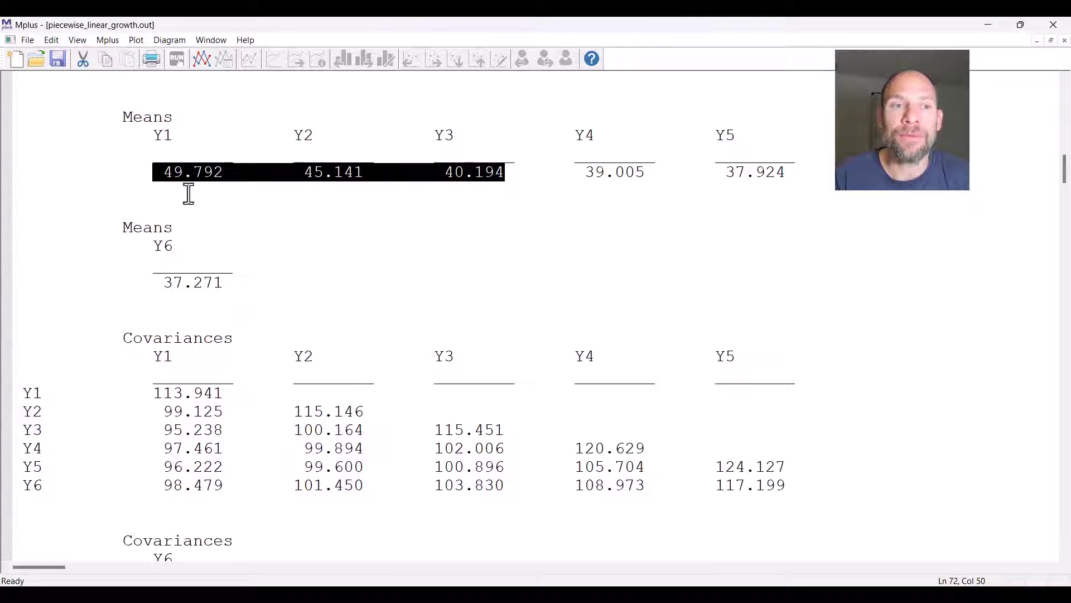
left_click(174, 175)
left_click_drag(165, 172, 226, 172)
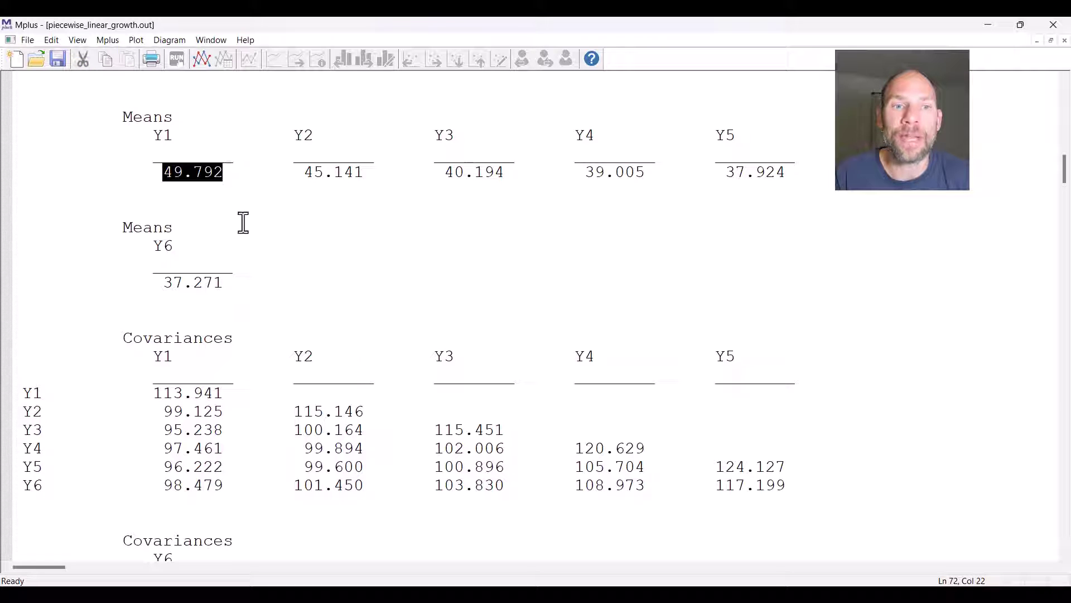
left_click_drag(304, 173, 335, 170)
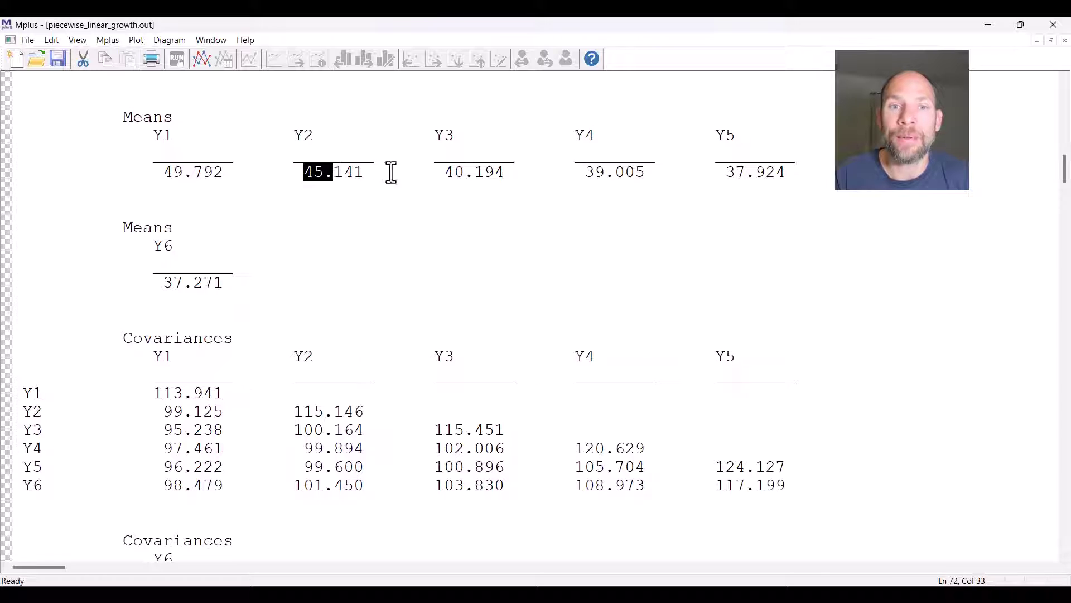
left_click_drag(445, 172, 514, 172)
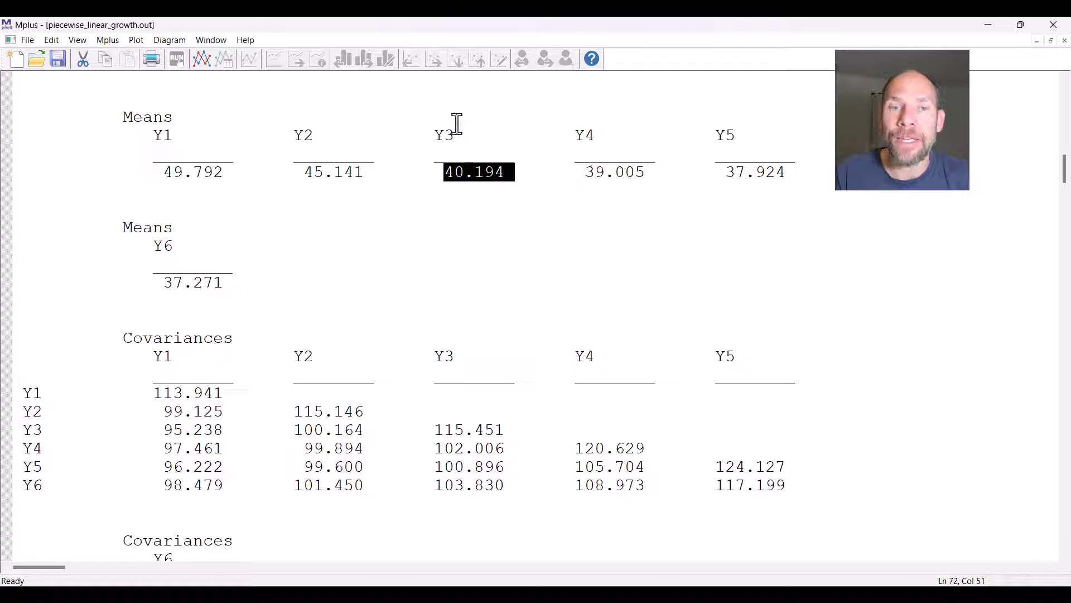
Compare the sample means of Y3 and Y4, and follow the change on to Y5
left_click_drag(434, 136, 463, 136)
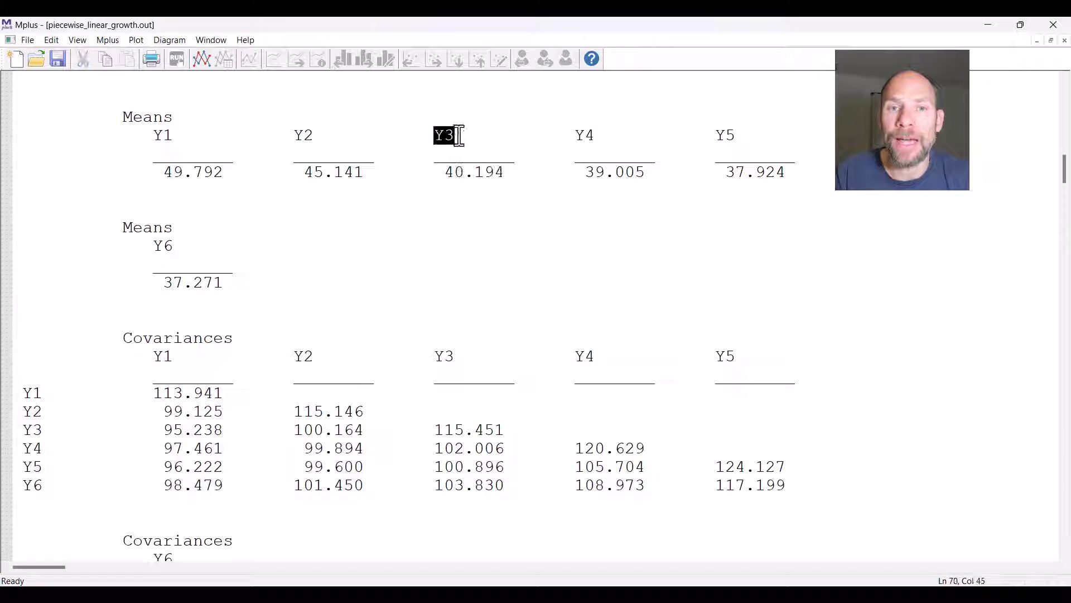
left_click_drag(574, 135, 606, 136)
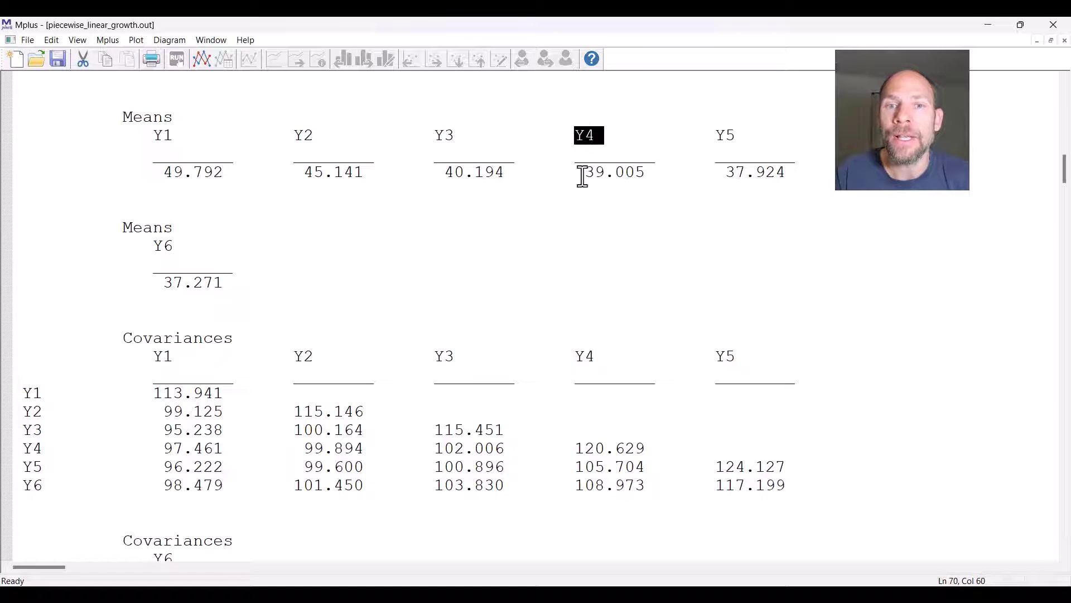
left_click_drag(581, 177, 645, 177)
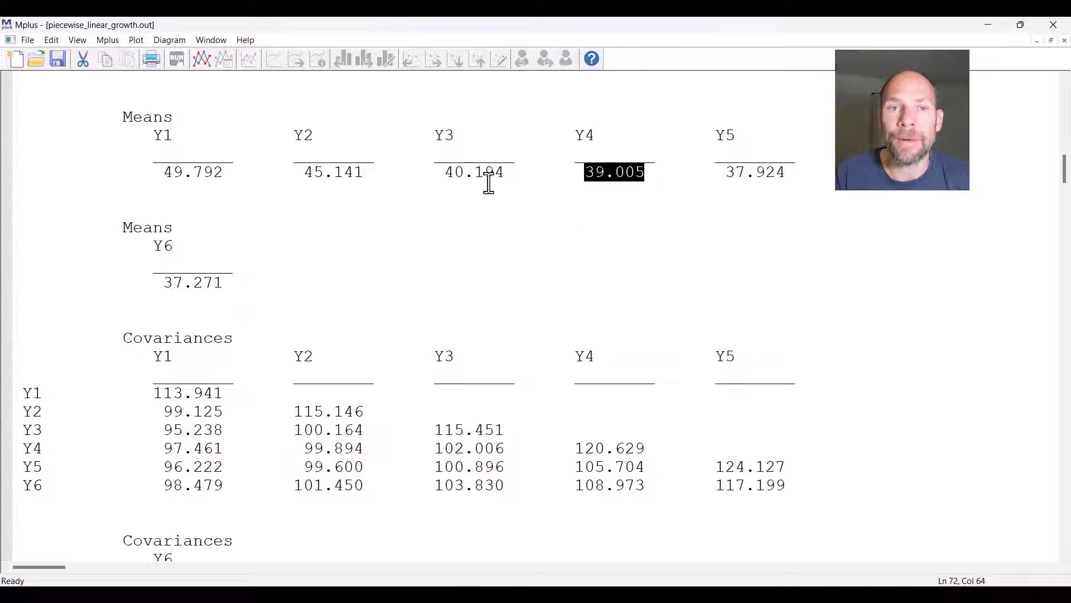
left_click_drag(445, 173, 505, 173)
left_click_drag(579, 174, 645, 177)
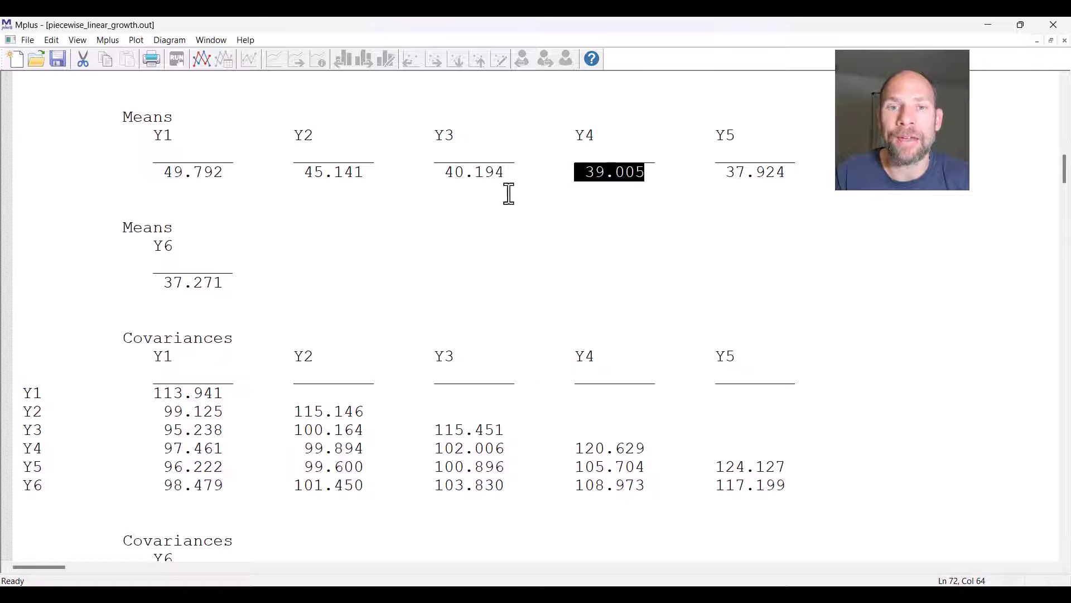
left_click(449, 173)
left_click_drag(449, 173, 471, 173)
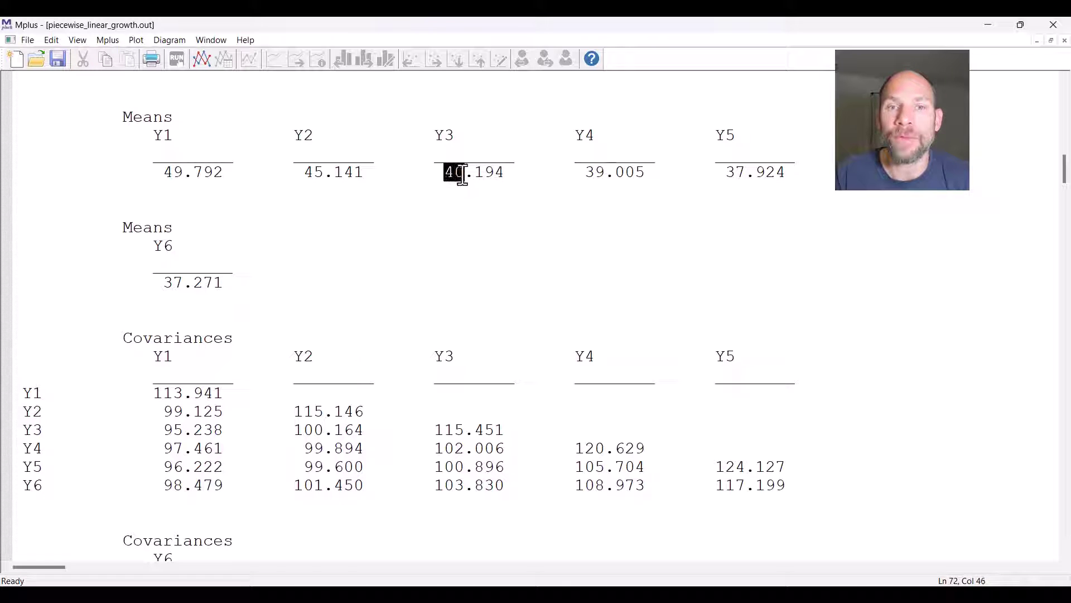
left_click_drag(584, 173, 615, 173)
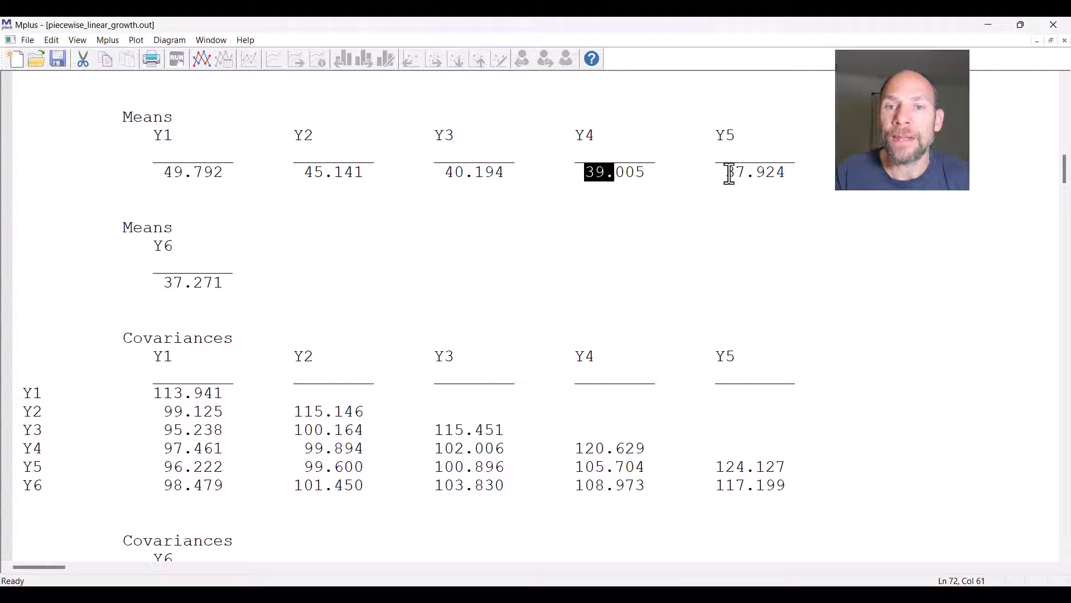
left_click_drag(725, 172, 789, 178)
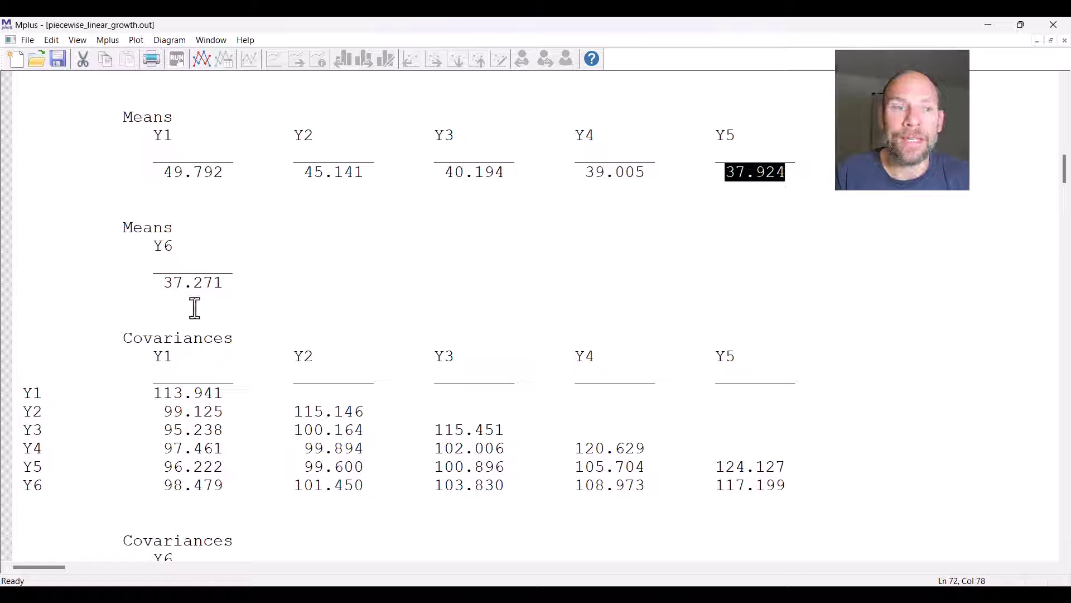
Check the sample mean of Y6 and review the chi-square test of model fit
left_click_drag(156, 283, 251, 280)
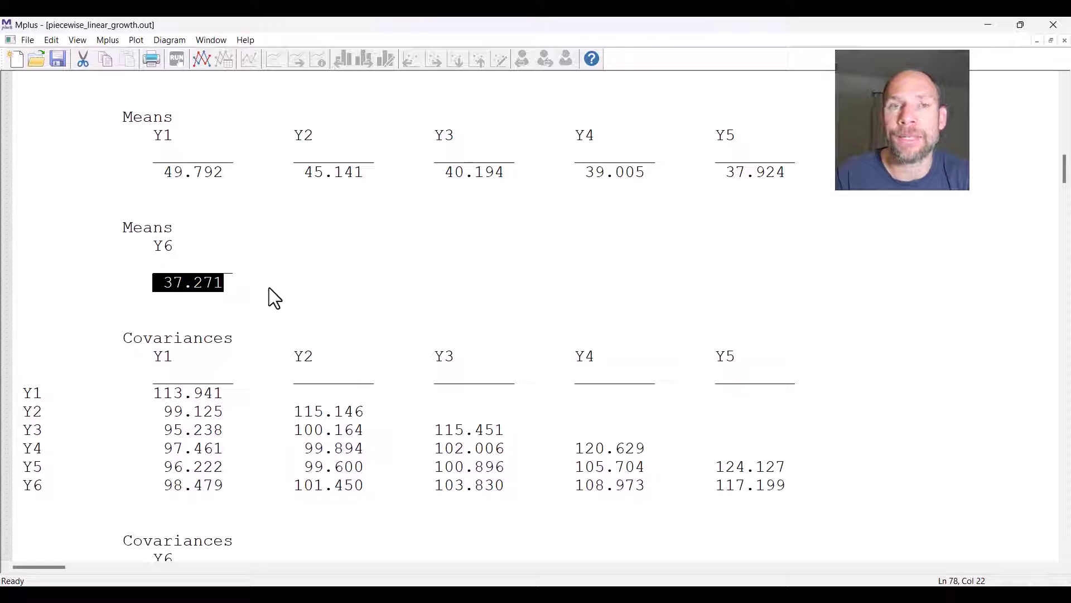
scroll(246, 254, "down", 14)
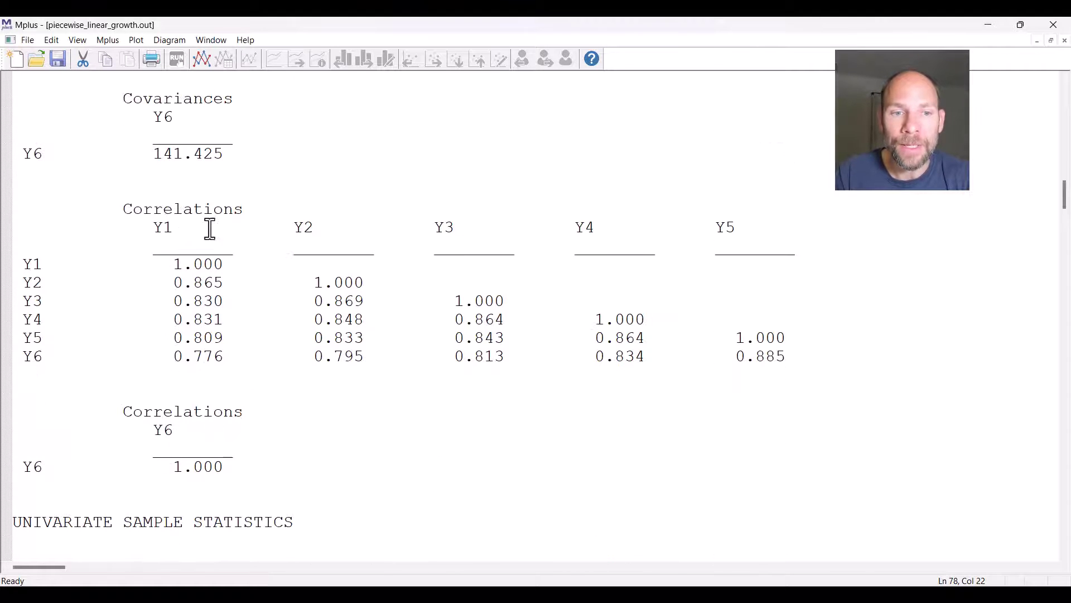
scroll(218, 226, "down", 8)
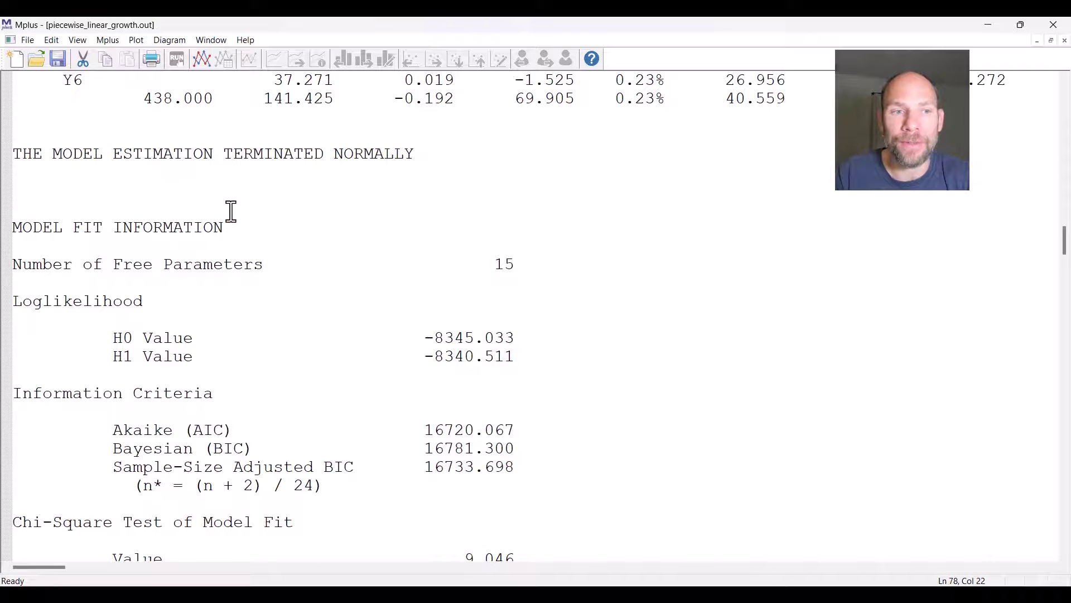
scroll(232, 212, "down", 2)
scroll(232, 211, "down", 4)
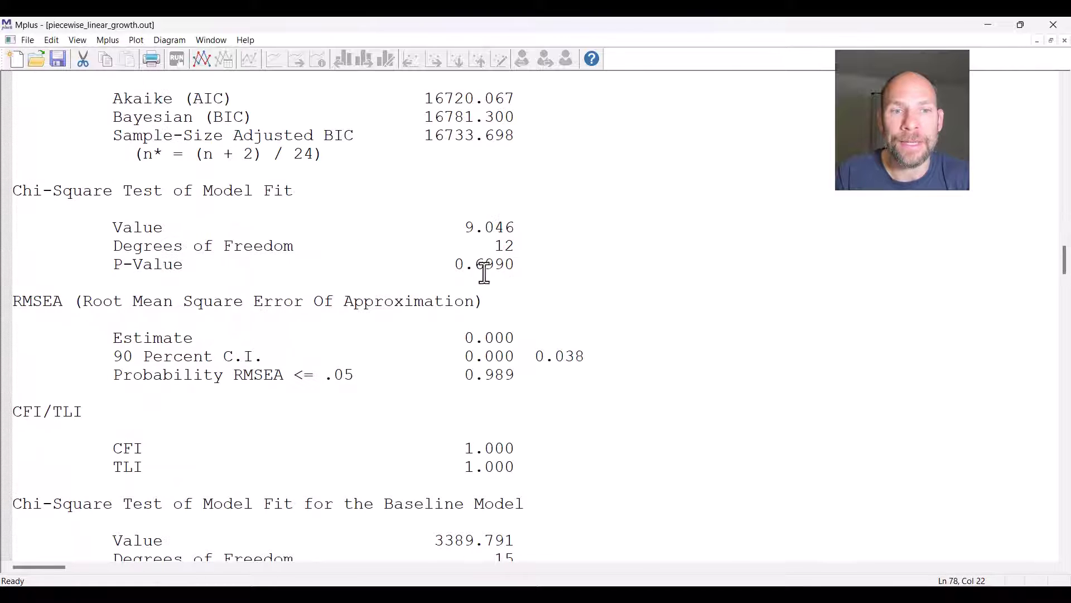
left_click_drag(513, 264, 455, 228)
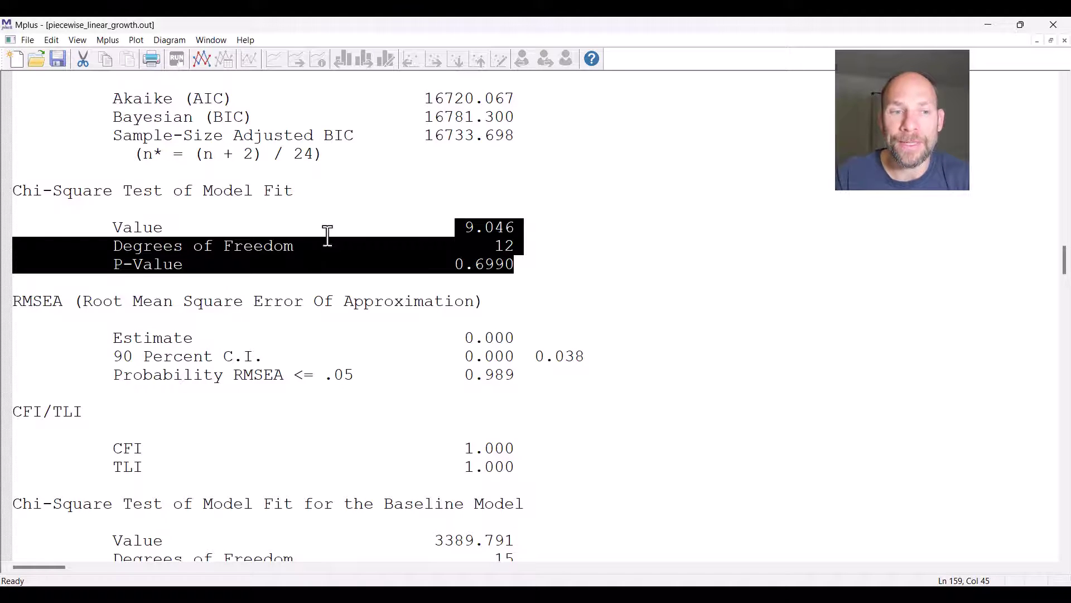
Examine the fixed loadings of Y1 to Y6 on the INTERC factor in the model results
scroll(327, 235, "down", 10)
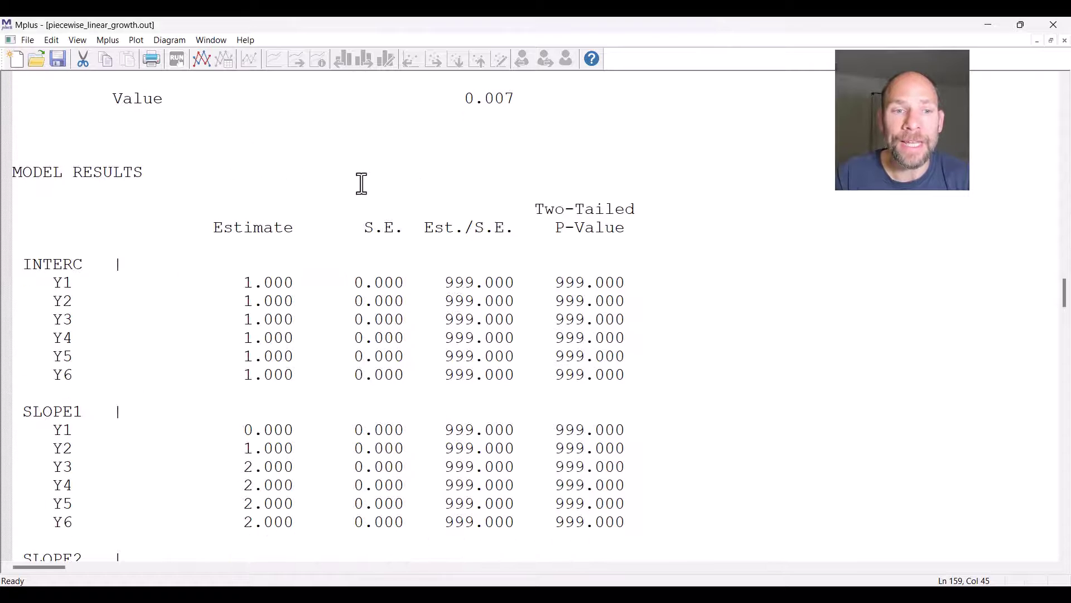
scroll(362, 182, "down", 2)
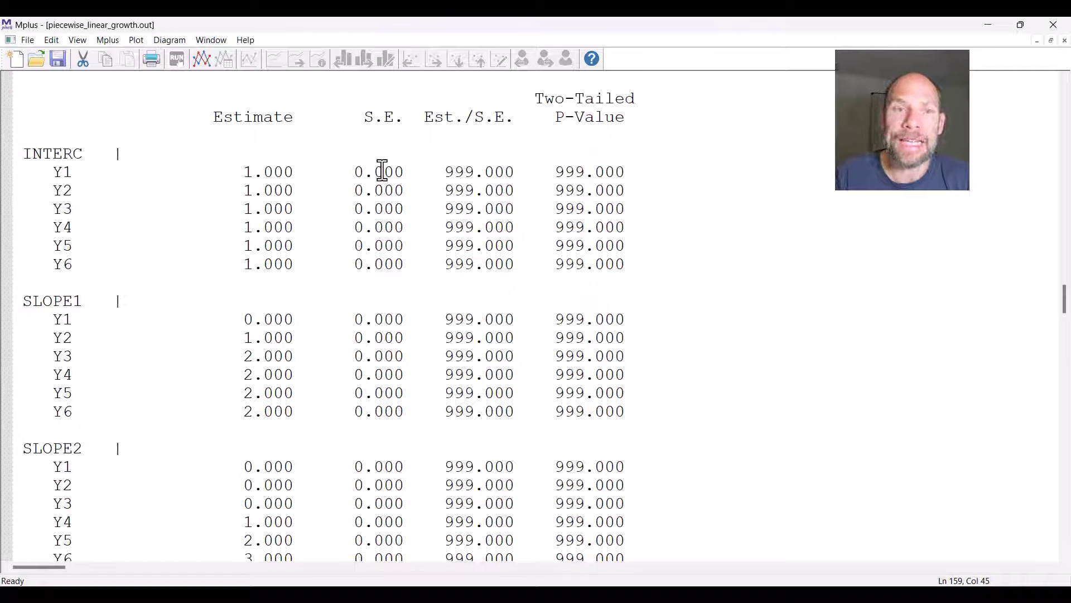
left_click_drag(52, 172, 642, 276)
key("shift+Left")
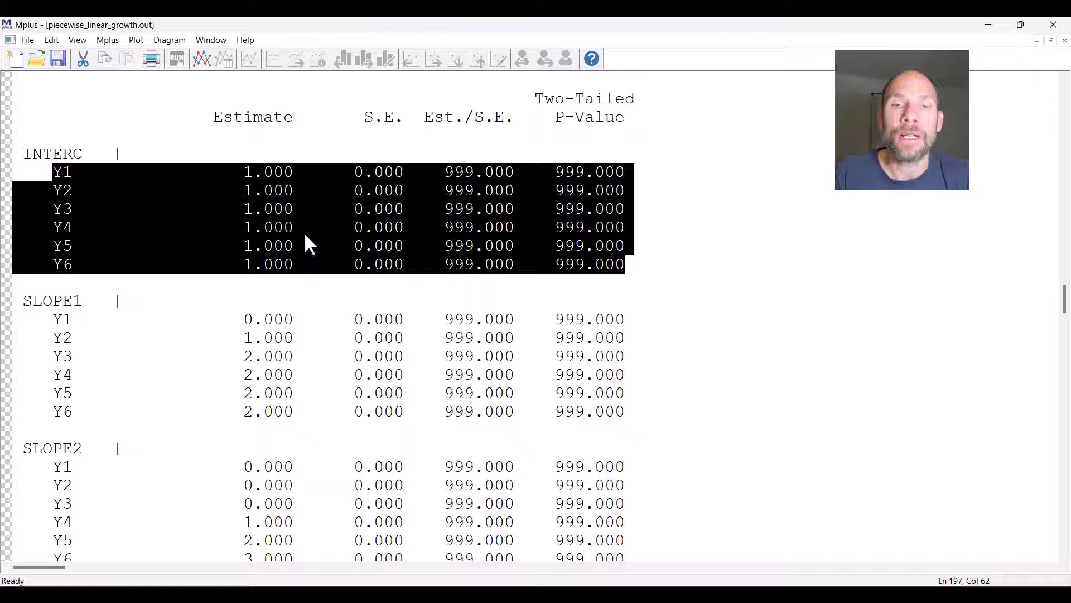
Examine the SLOPE1 factor loadings, first for Y1 to Y3 and separately for Y4 to Y6
scroll(340, 187, "down", 2)
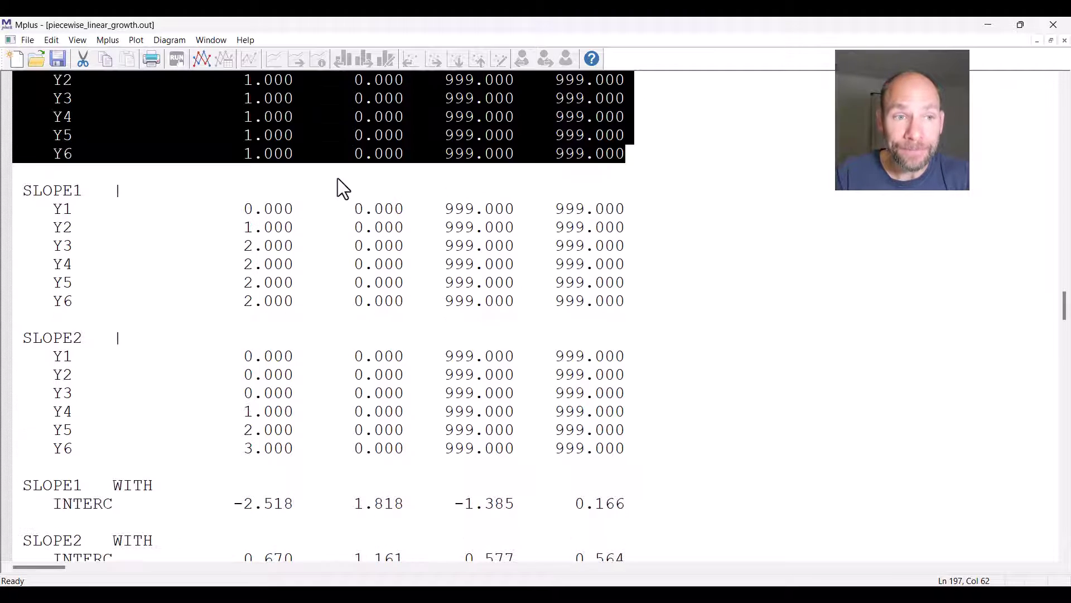
left_click(57, 211)
left_click_drag(57, 211, 304, 246)
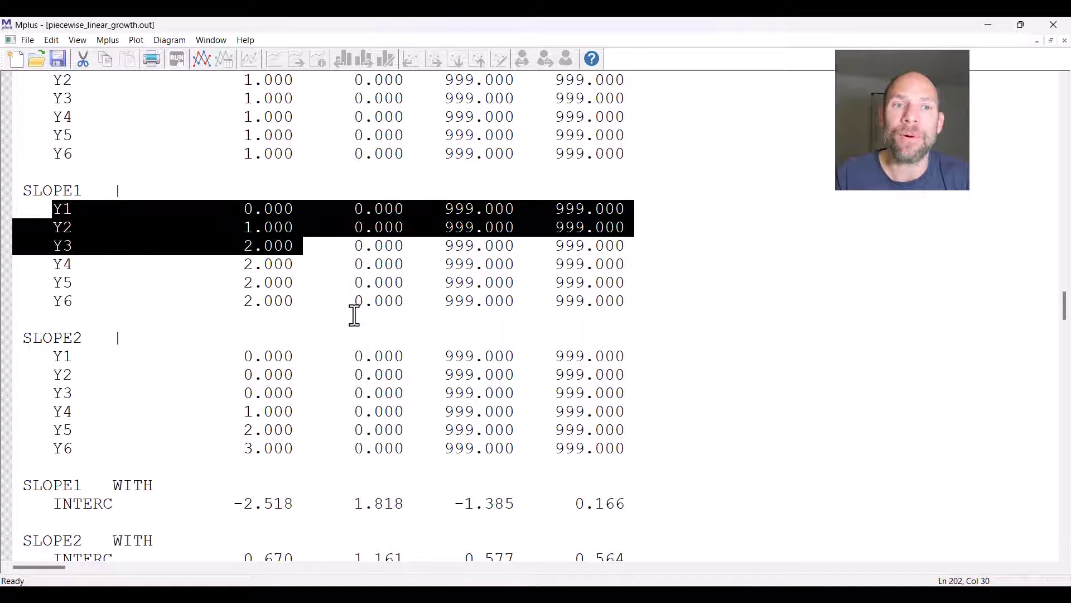
left_click_drag(52, 264, 304, 301)
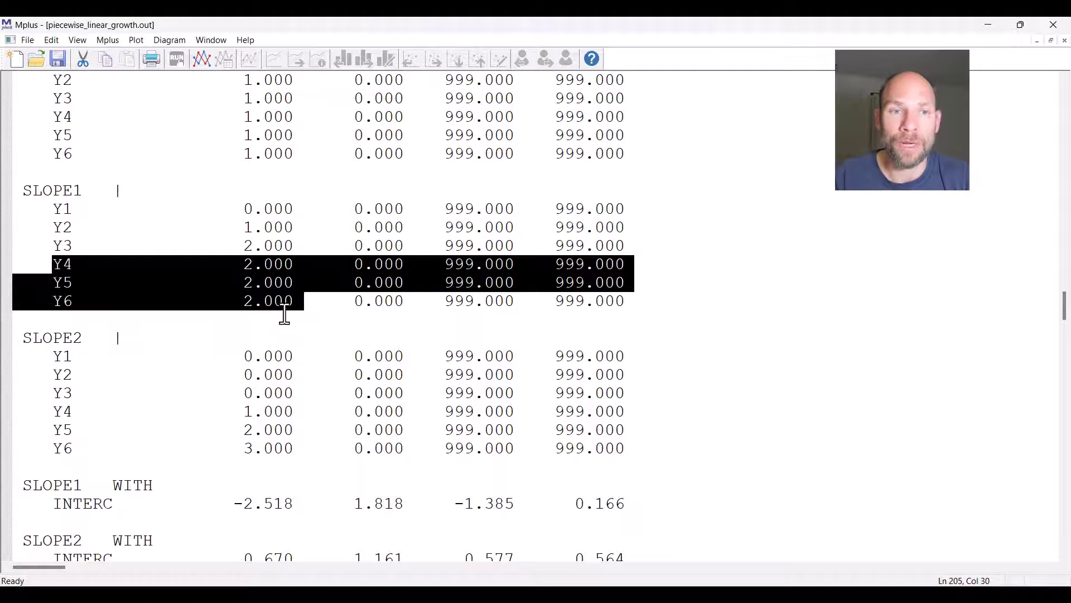
Examine the SLOPE2 factor loadings, first for Y1 to Y3 and separately for Y4 to Y6
scroll(285, 314, "down", 2)
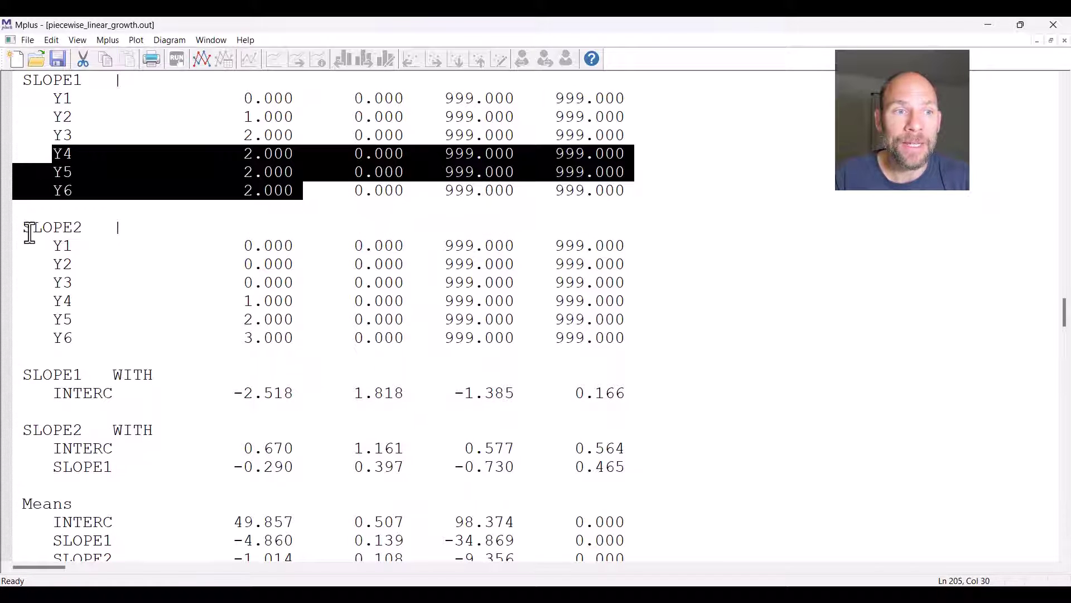
left_click_drag(16, 227, 681, 284)
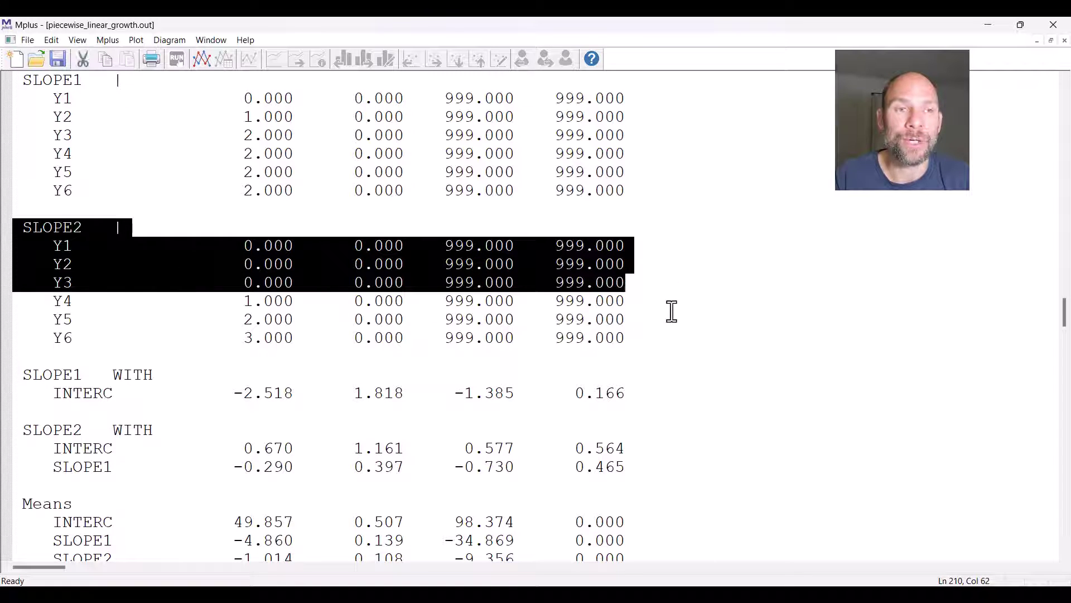
double_click(56, 301)
left_click_drag(128, 302, 678, 336)
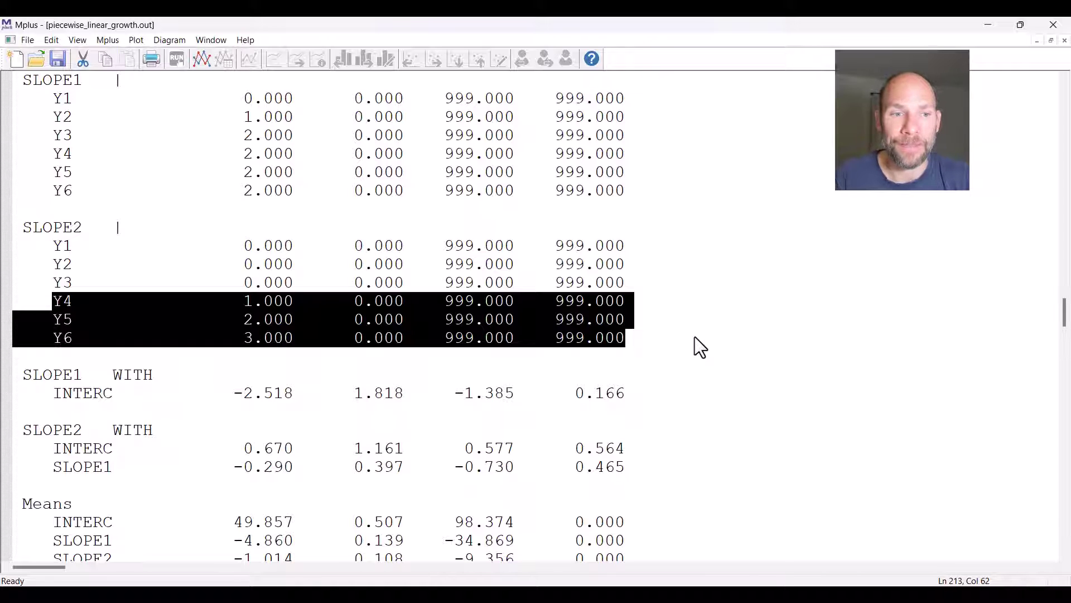
Review the covariances among INTERC, SLOPE1 and SLOPE2 and their p-values
scroll(282, 226, "down", 2)
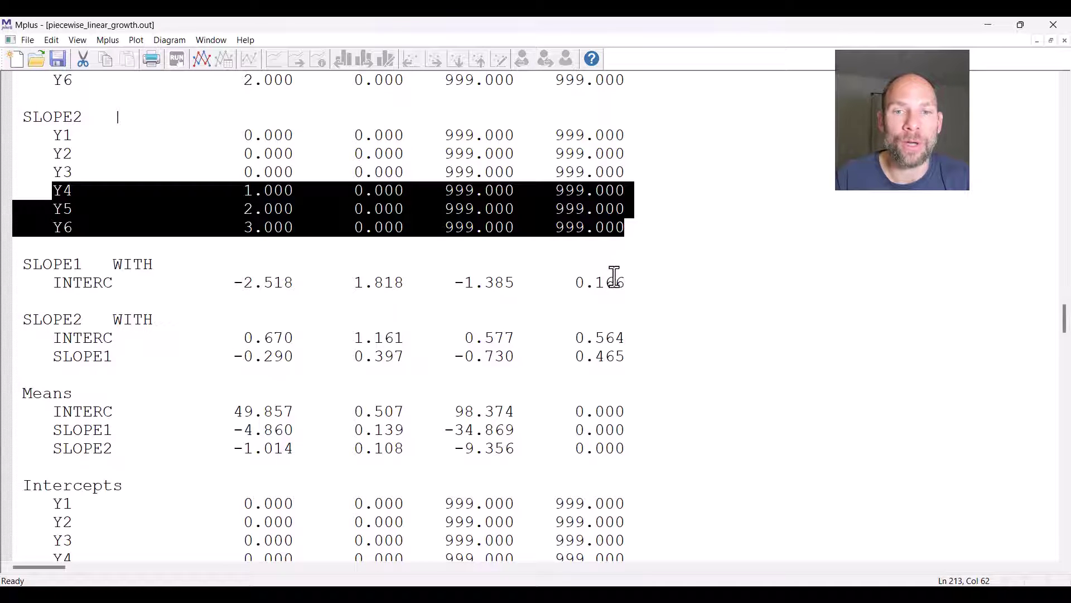
left_click(604, 307)
left_click(604, 357)
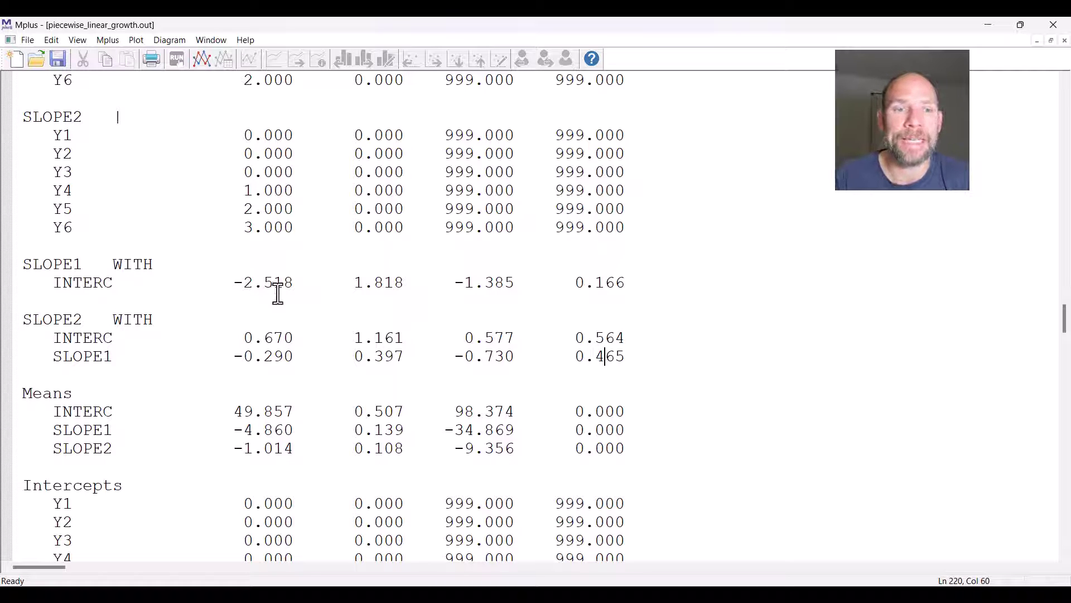
Read the estimated means of the INTERC and SLOPE1 growth factors in the model results
scroll(223, 296, "down", 2)
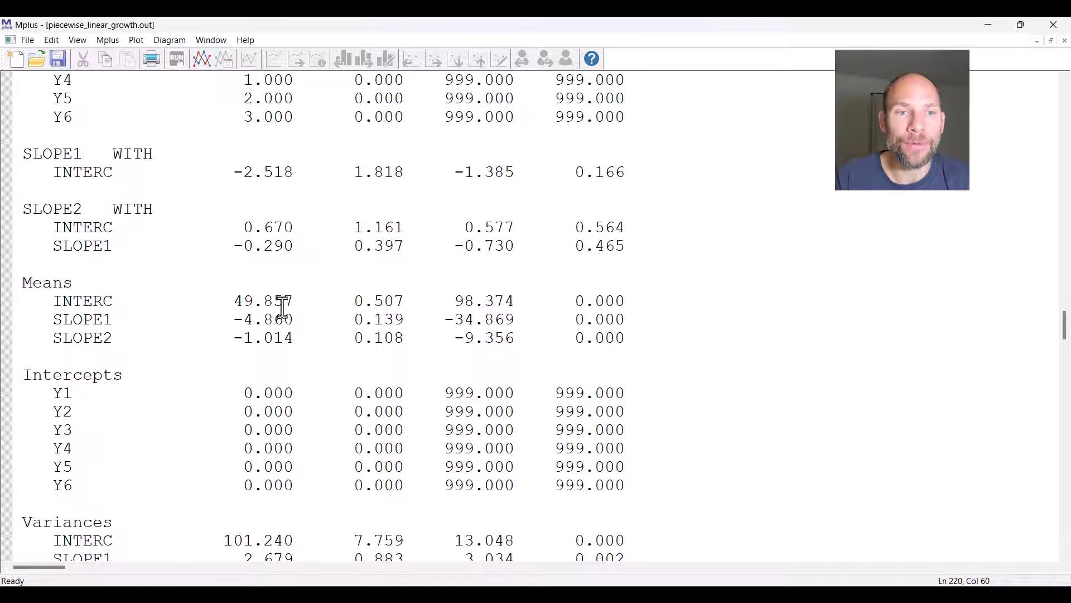
left_click_drag(312, 301, 54, 301)
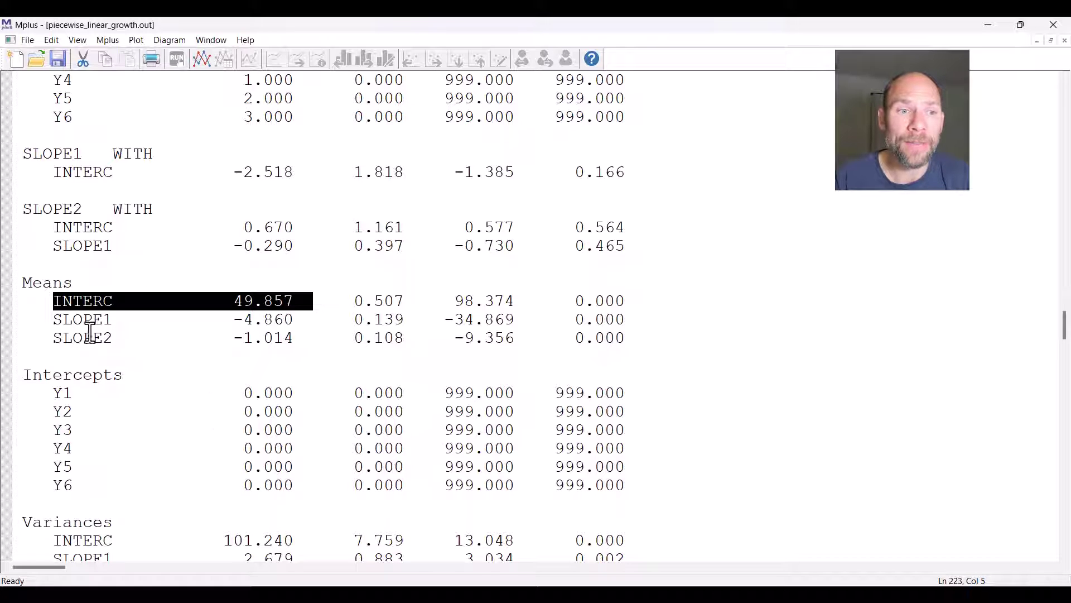
left_click_drag(44, 319, 309, 322)
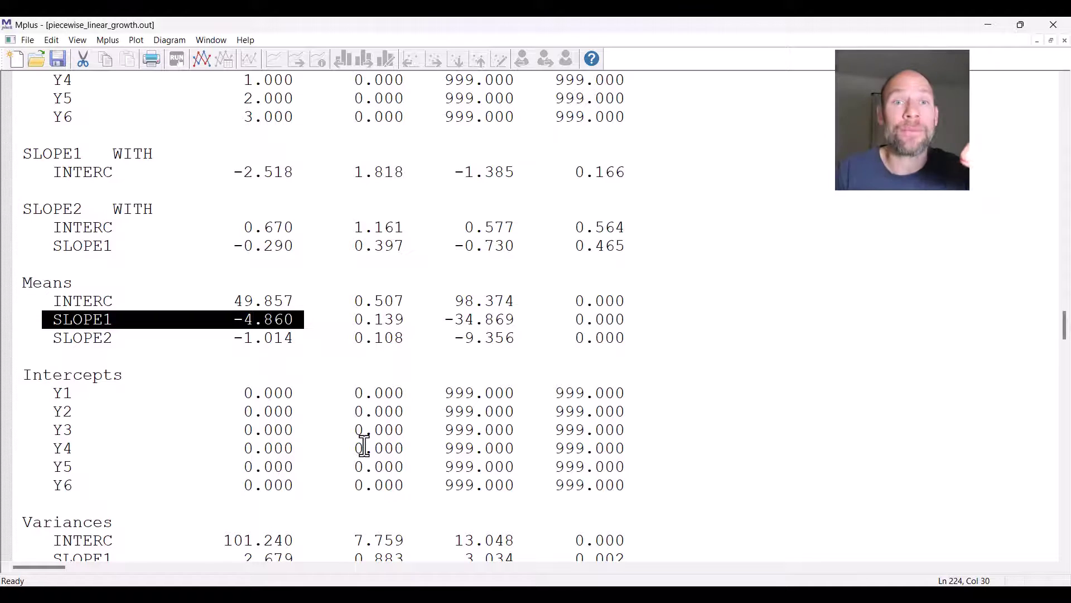
Return to the sample statistics and compare the mean change from Y1 to Y2 with that from Y2 to Y3
scroll(363, 391, "up", 20)
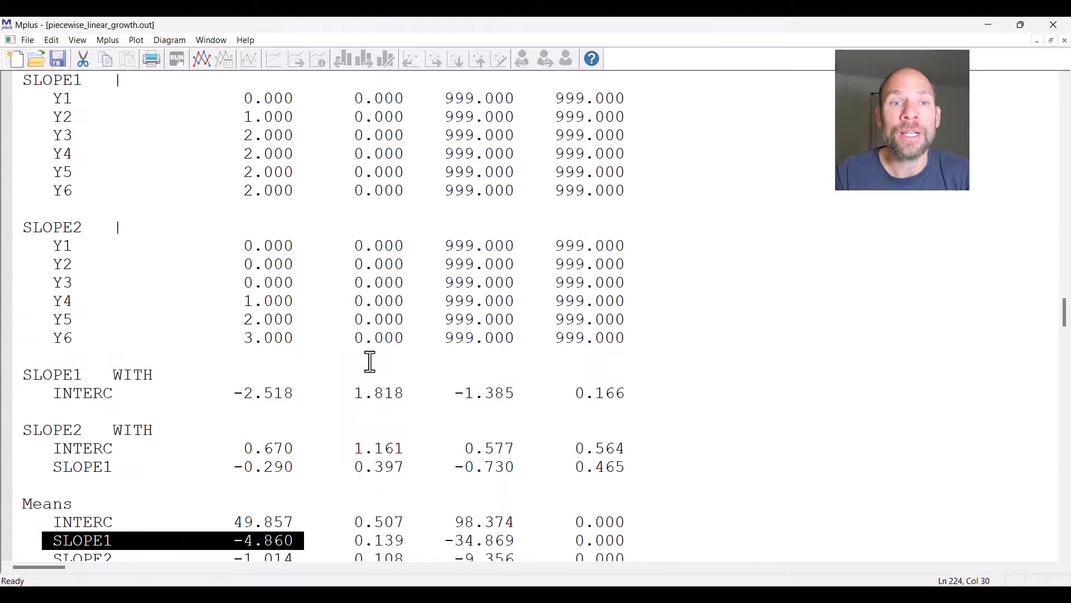
scroll(374, 351, "up", 20)
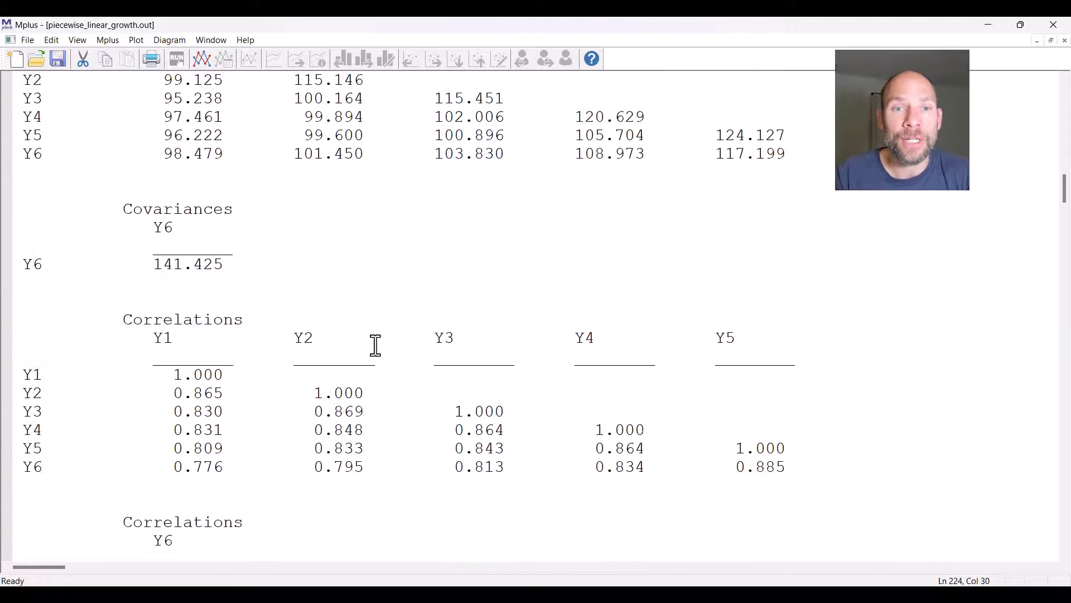
left_click_drag(163, 173, 373, 174)
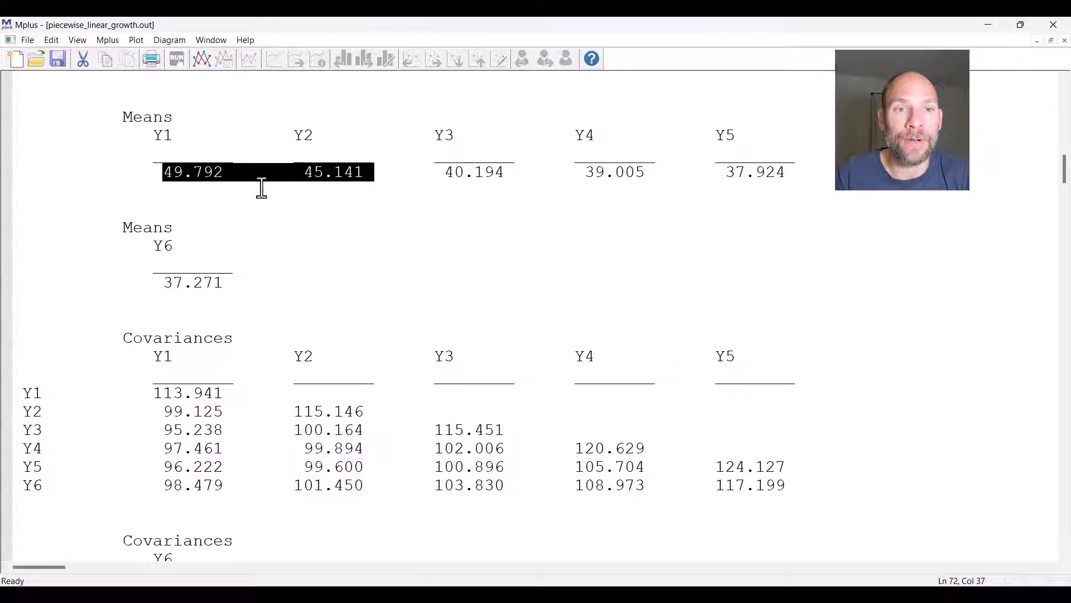
left_click(316, 181)
left_click_drag(303, 174, 509, 179)
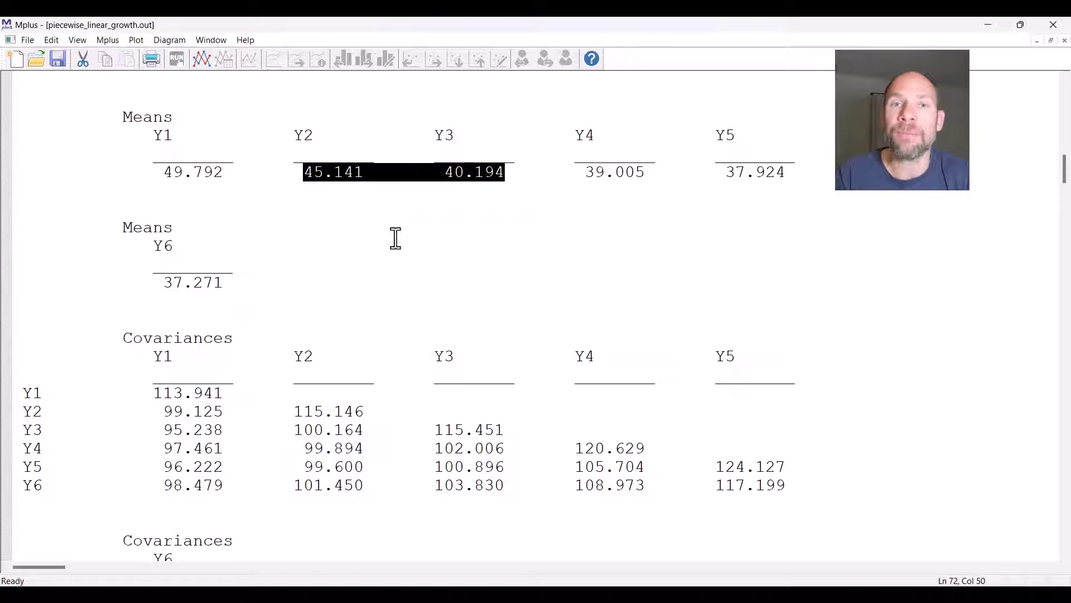
Check the SLOPE1 mean estimate in the model results together with its standard error, test statistic and p-value
scroll(396, 238, "down", 20)
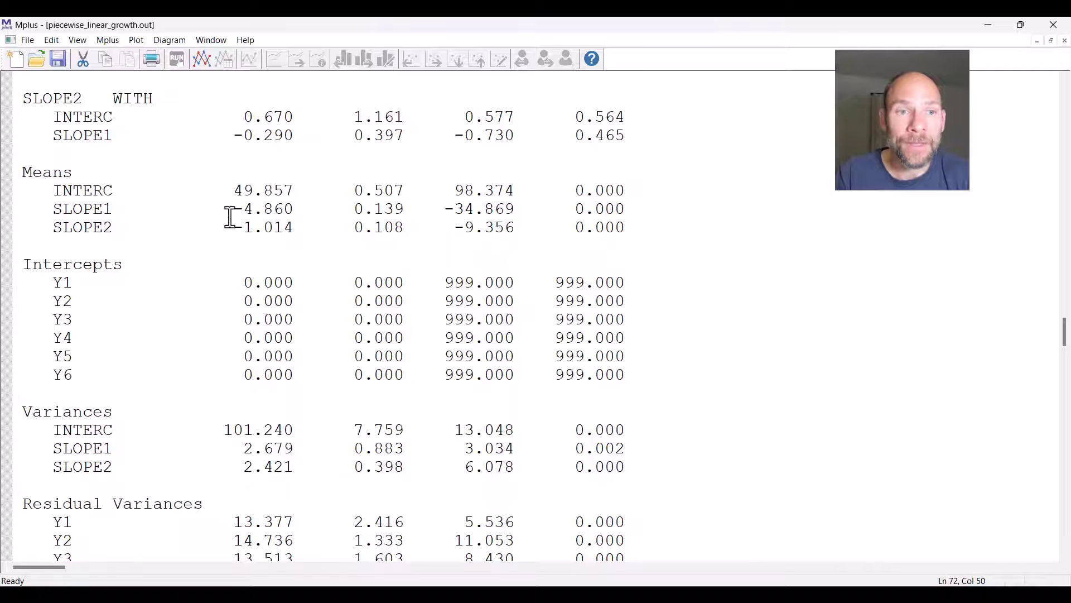
left_click_drag(224, 211, 304, 211)
left_click_drag(629, 209, 574, 210)
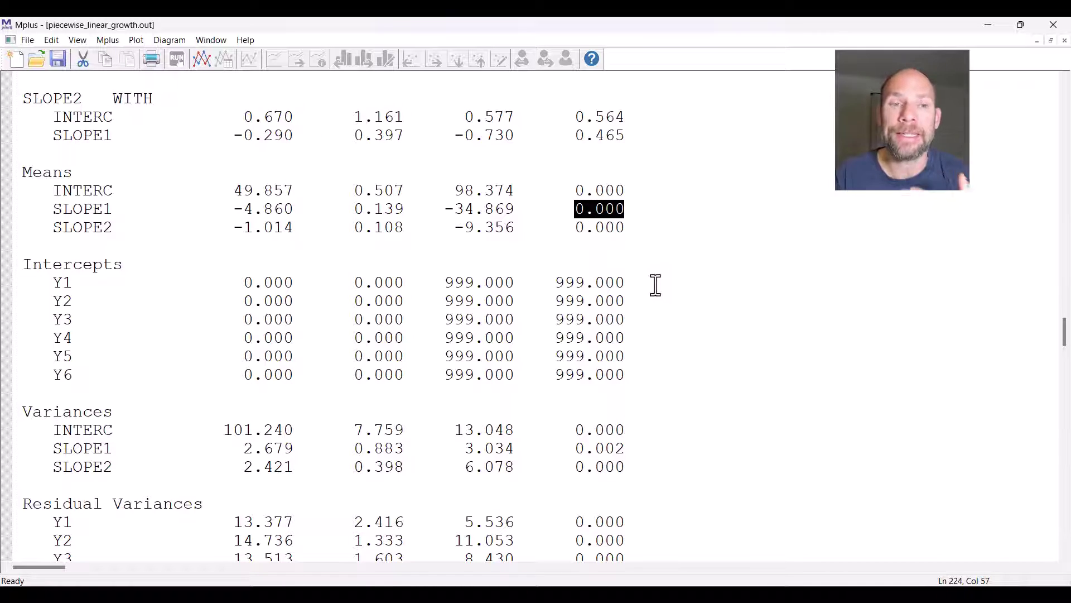
left_click(244, 209)
left_click_drag(236, 210, 637, 207)
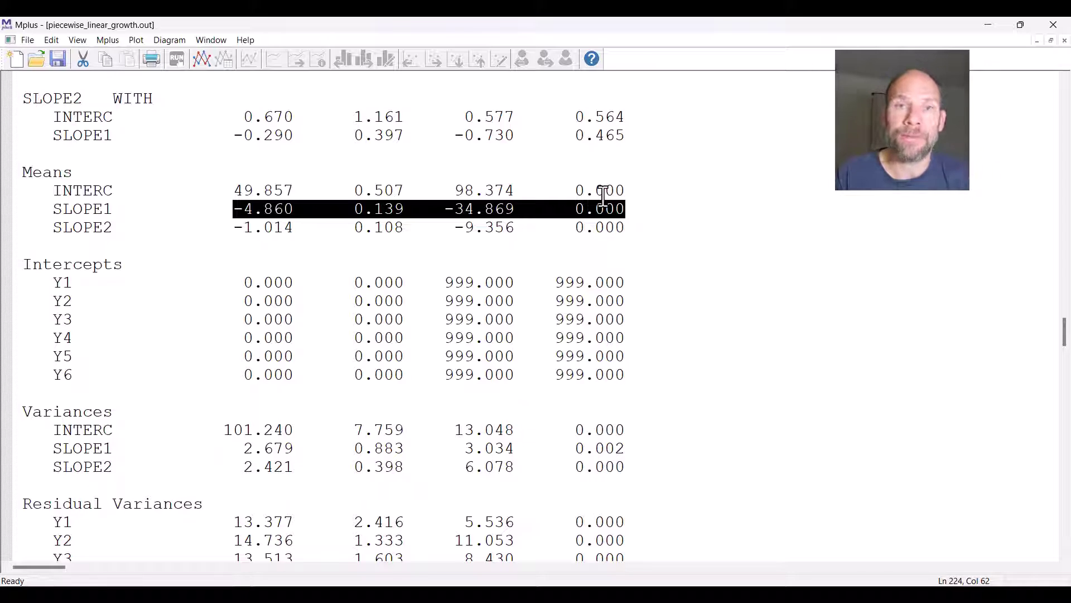
Read the estimated SLOPE2 mean and relate it to the change in sample means from Y3 to Y4
left_click_drag(52, 227, 294, 232)
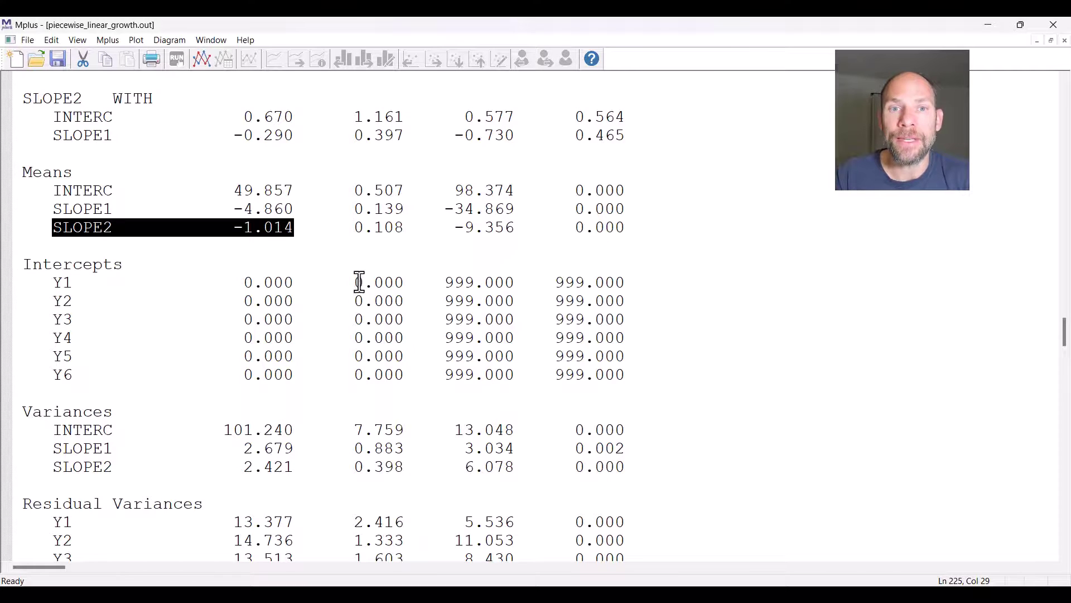
scroll(359, 282, "up", 15)
scroll(361, 279, "up", 20)
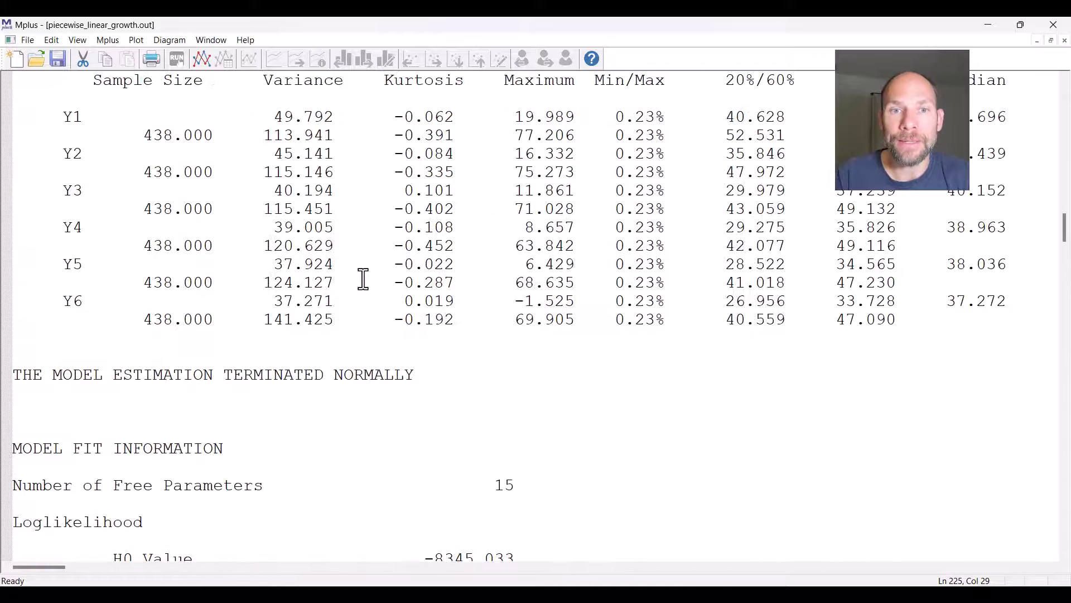
scroll(364, 277, "up", 8)
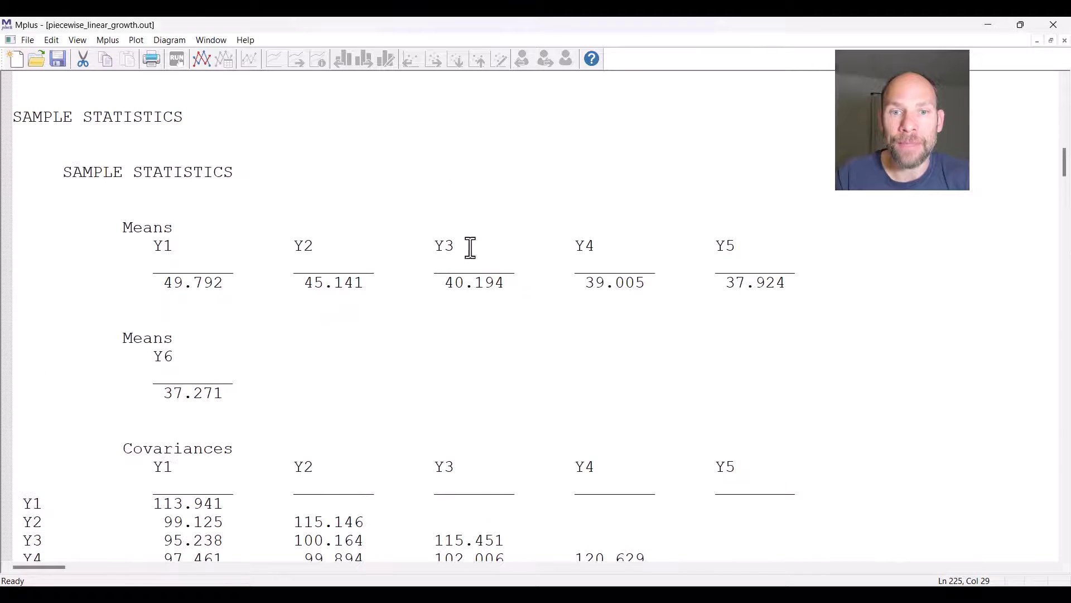
left_click(591, 287)
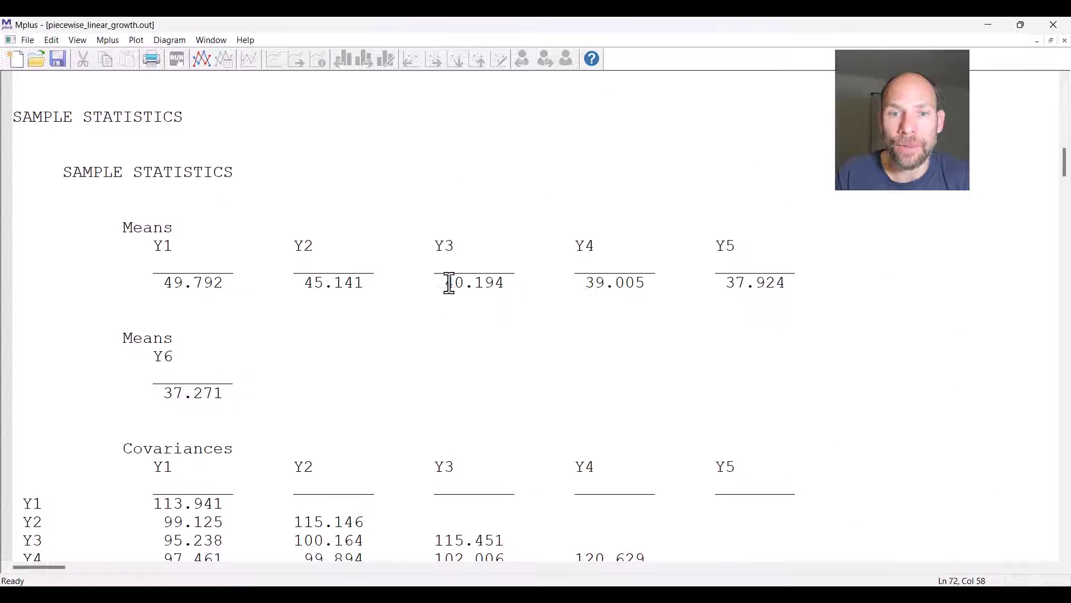
left_click_drag(445, 285, 514, 282)
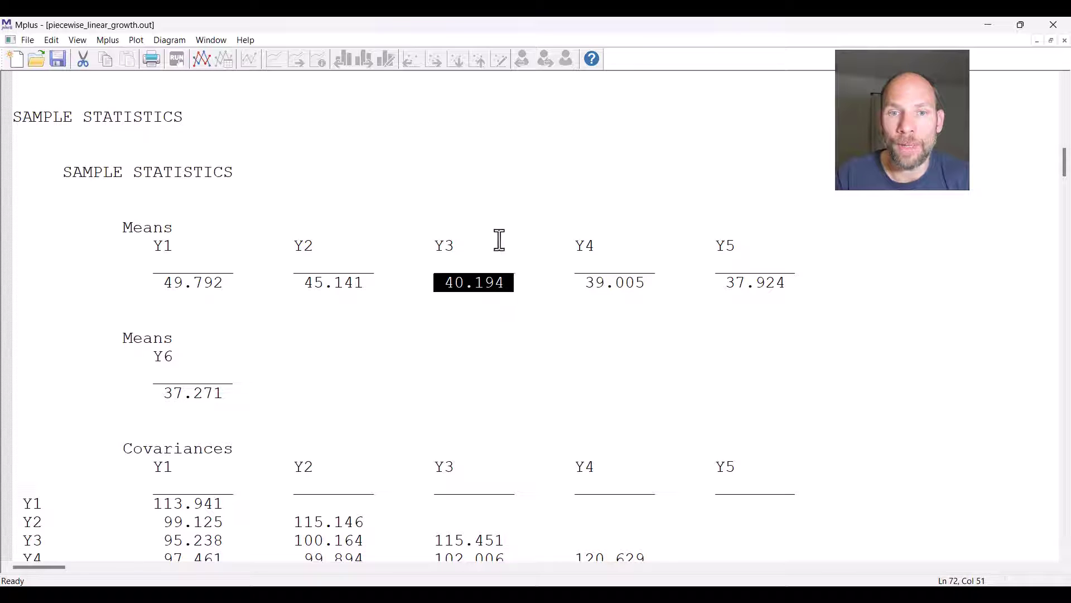
left_click(452, 284)
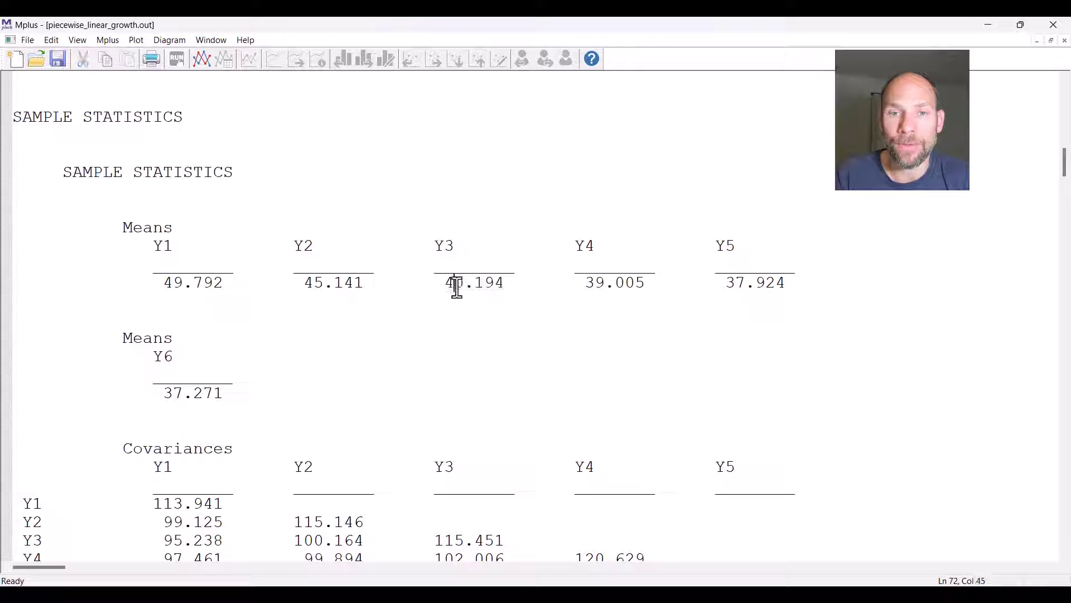
left_click_drag(443, 285, 505, 283)
left_click_drag(585, 284, 647, 287)
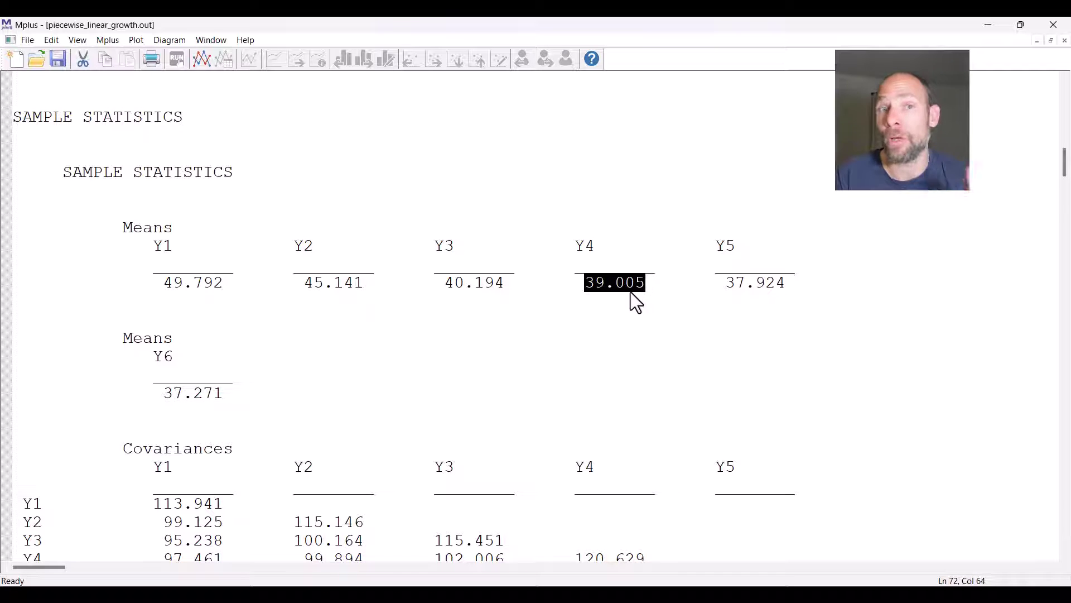
Compare the sample means of Y4, Y5 and Y6 in the sample statistics to gauge change between successive follow-up time points
left_click(721, 283)
left_click_drag(720, 283, 816, 282)
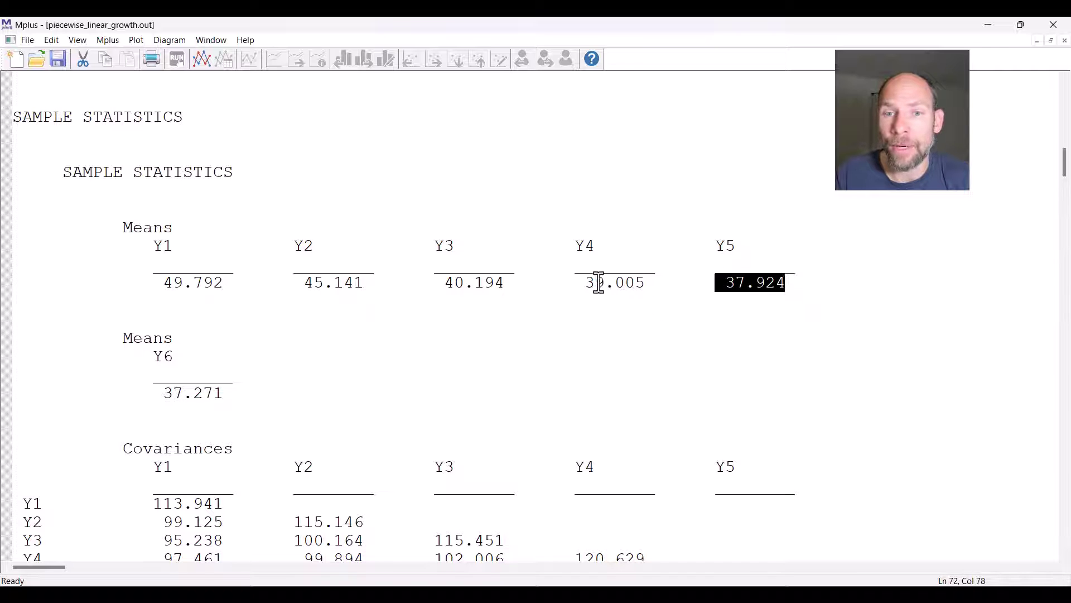
left_click_drag(582, 283, 652, 282)
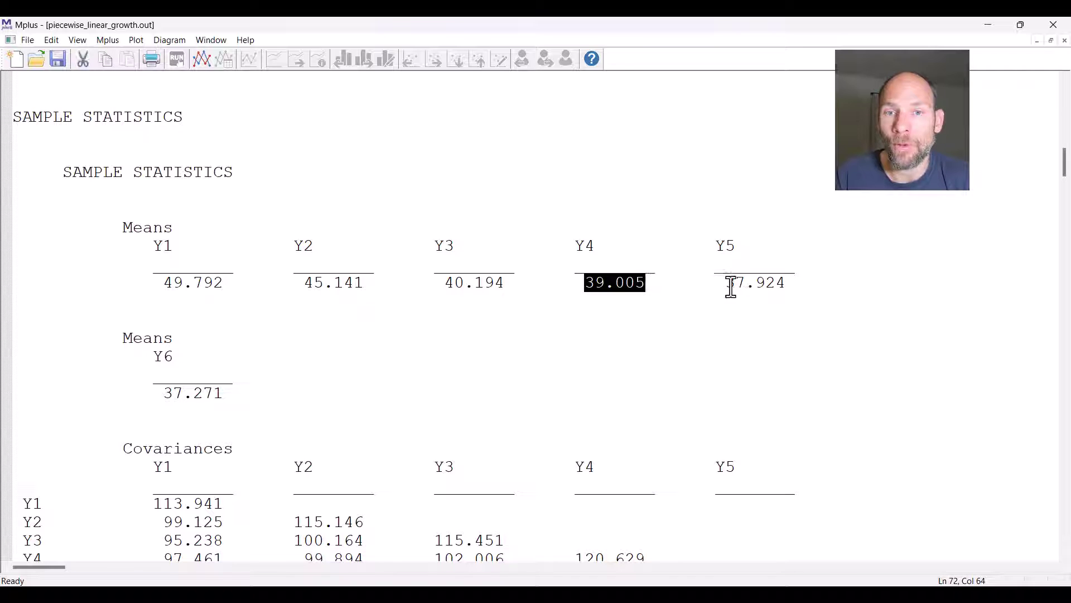
left_click_drag(725, 283, 804, 283)
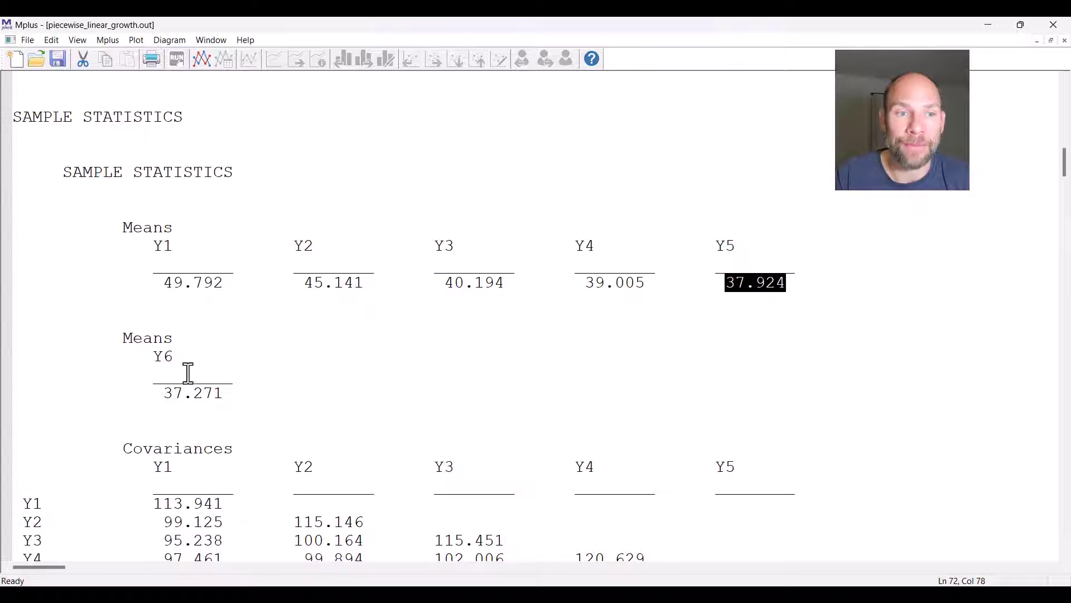
left_click_drag(164, 394, 225, 393)
Return to the unstandardized model results and check the SLOPE2 mean estimate and its two-tailed p-value
scroll(125, 300, "down", 20)
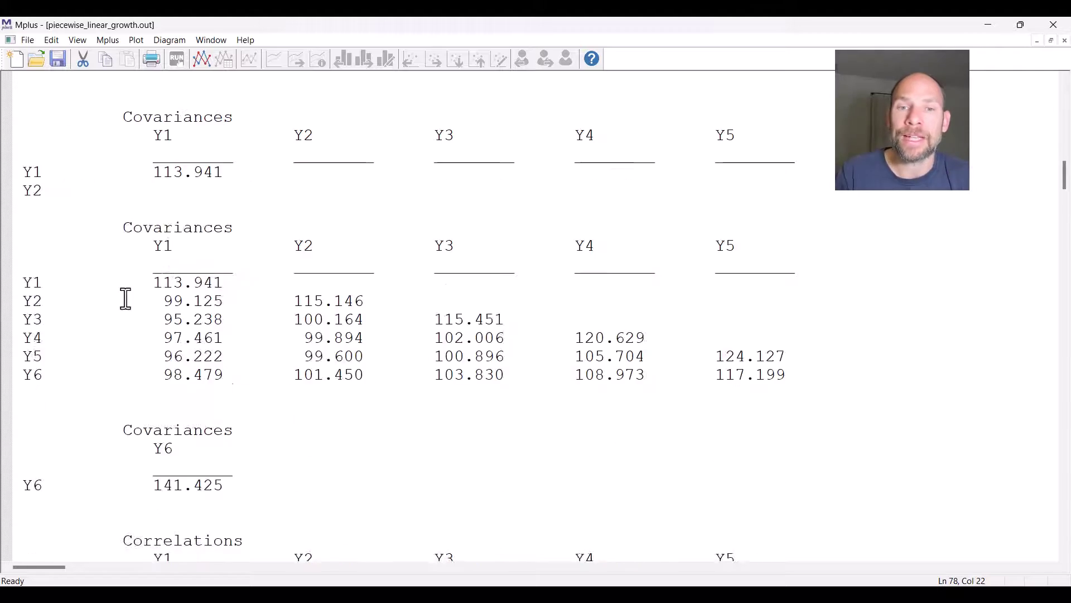
scroll(125, 299, "down", 20)
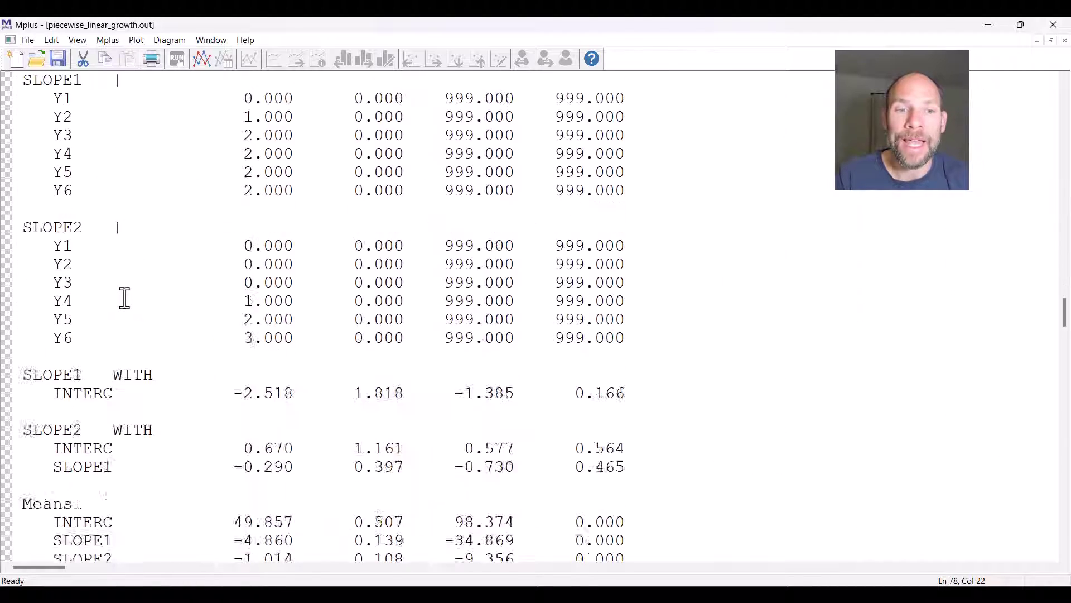
scroll(125, 299, "up", 2)
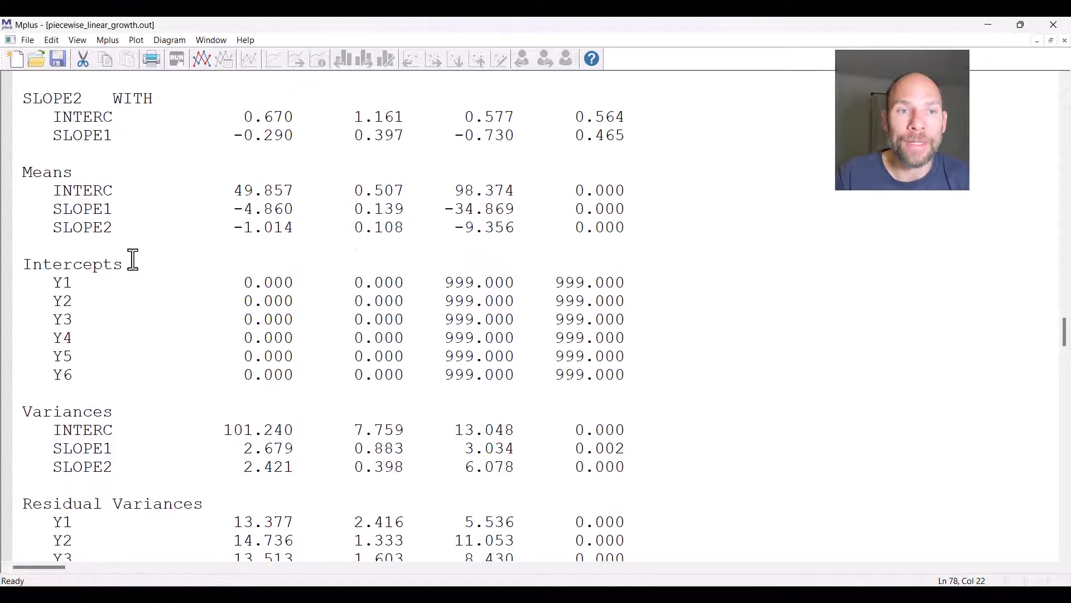
left_click_drag(236, 228, 305, 229)
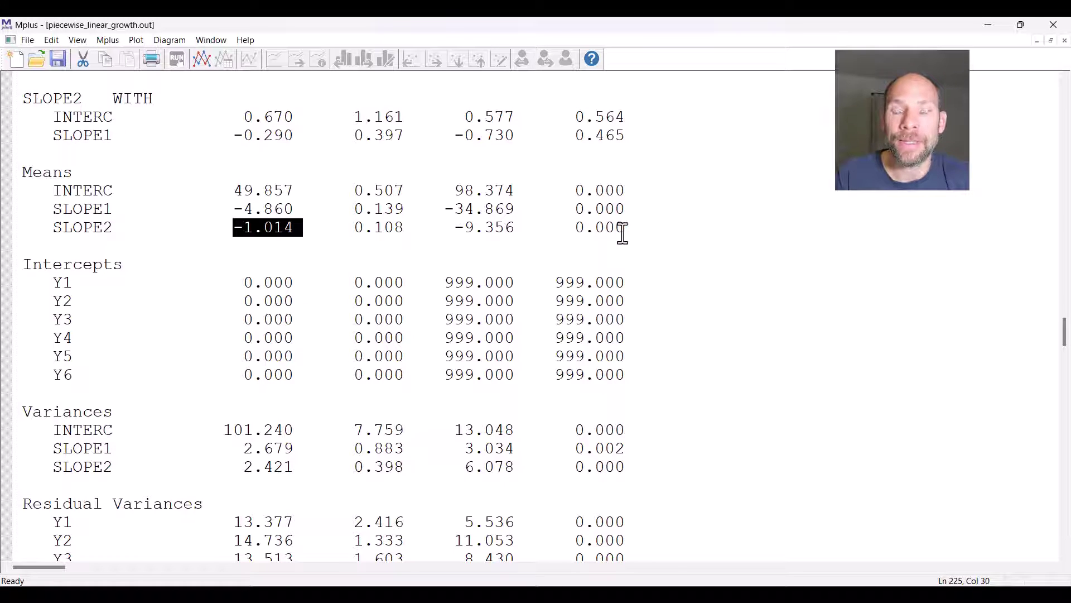
left_click_drag(625, 228, 575, 229)
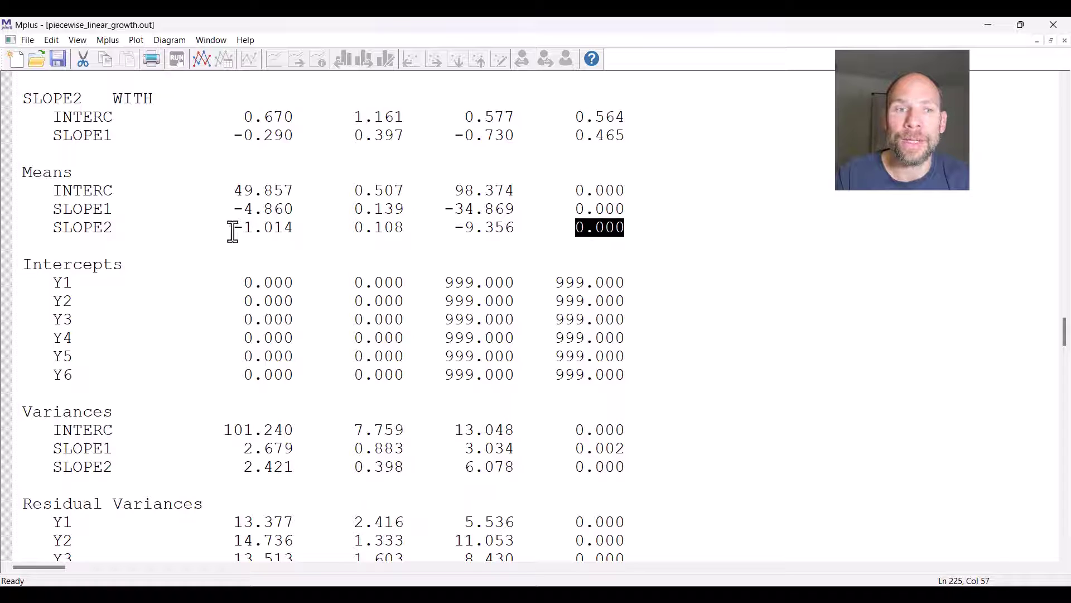
left_click_drag(233, 227, 295, 228)
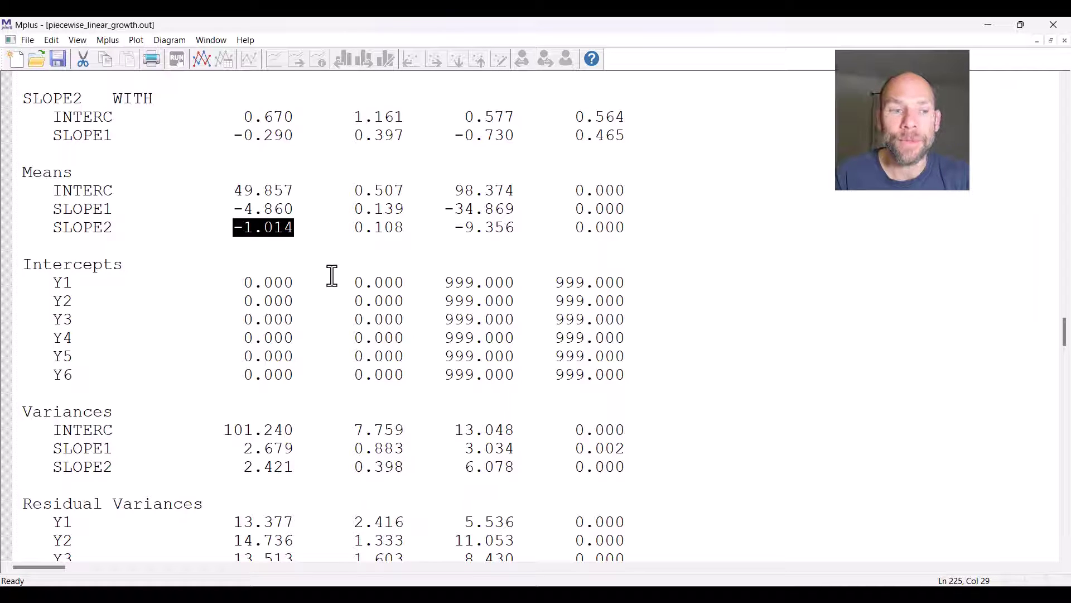
Examine the variance estimates of INTERC, SLOPE1 and SLOPE2 in the unstandardized model results, focusing on the two slope factors
scroll(239, 279, "down", 4)
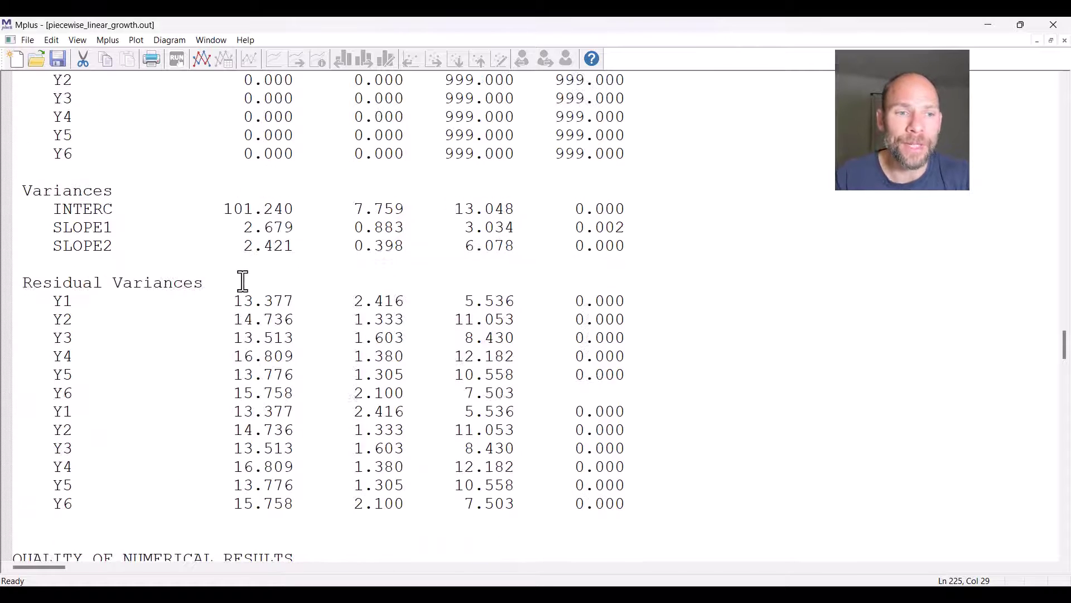
left_click_drag(220, 208, 292, 246)
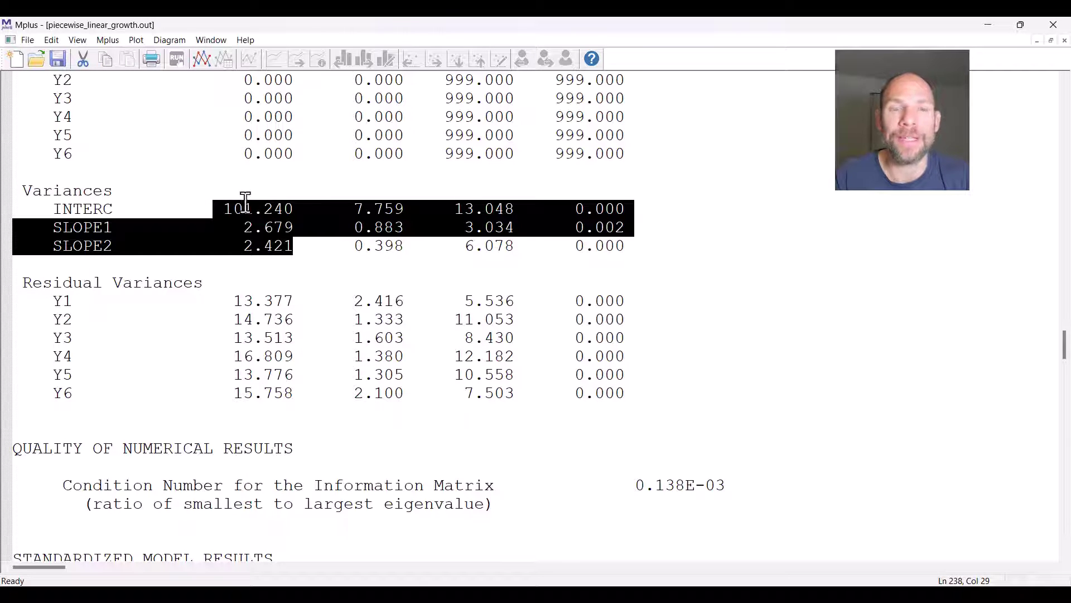
left_click_drag(223, 209, 291, 244)
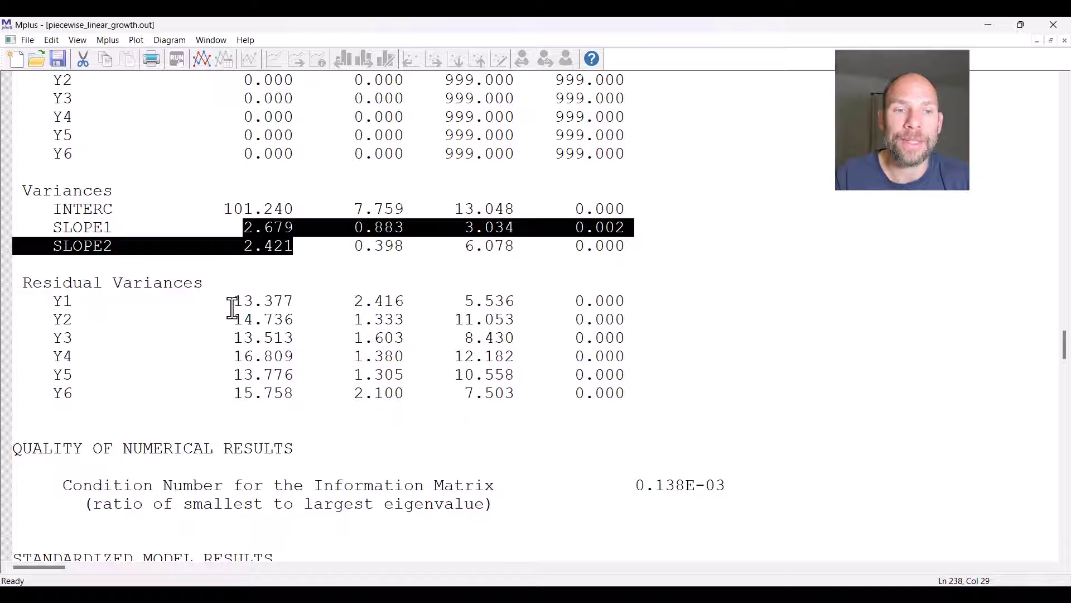
Read the correlations among INTERC, SLOPE1 and SLOPE2 in the STDYX standardized results, returning to the one between SLOPE1 and INTERC
scroll(238, 297, "down", 12)
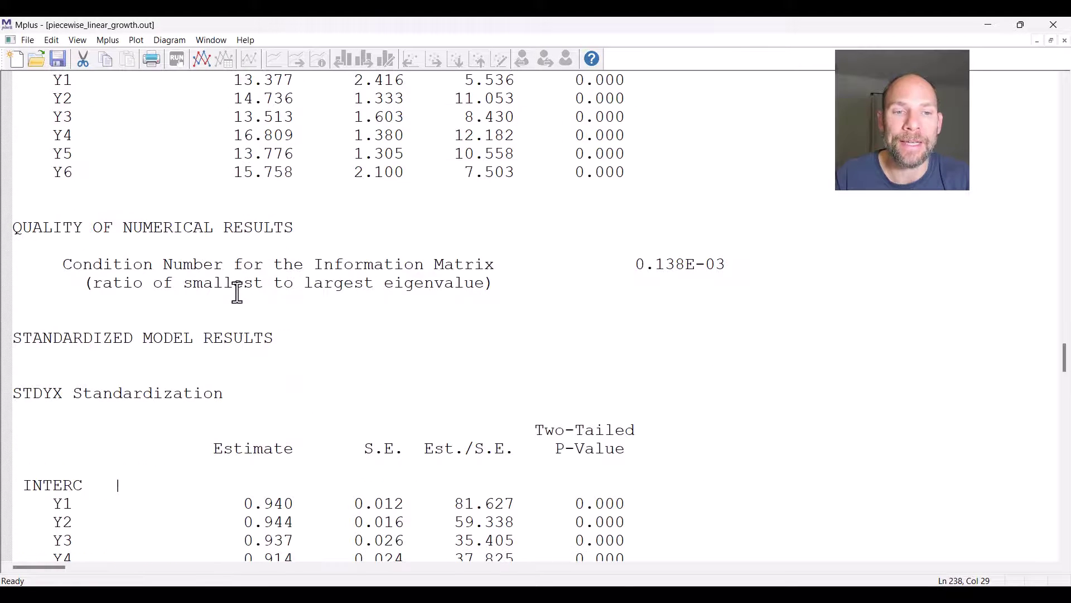
scroll(244, 270, "down", 4)
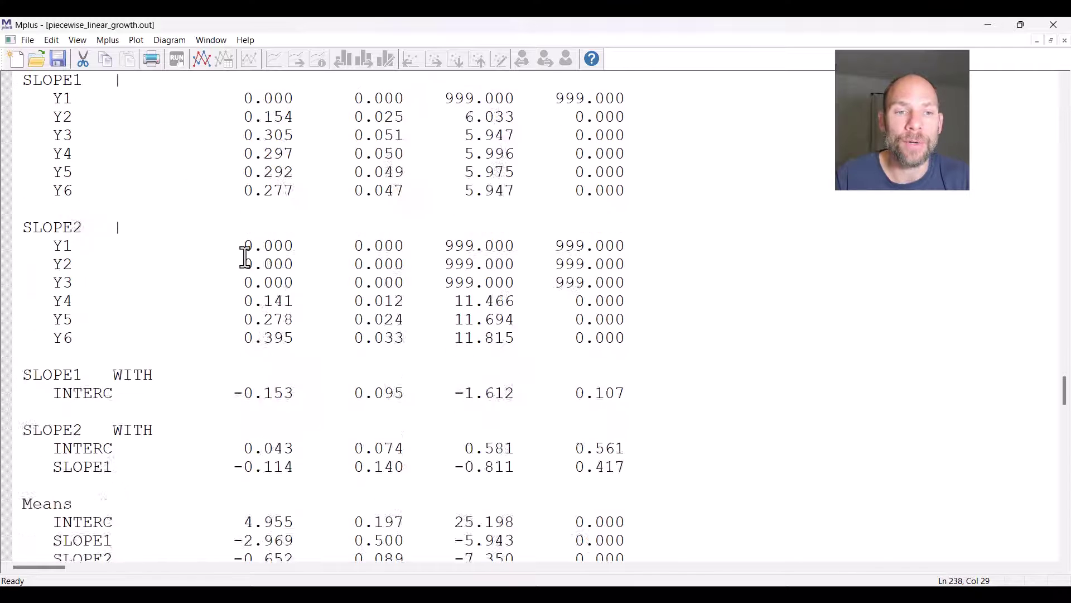
left_click_drag(239, 282, 299, 282)
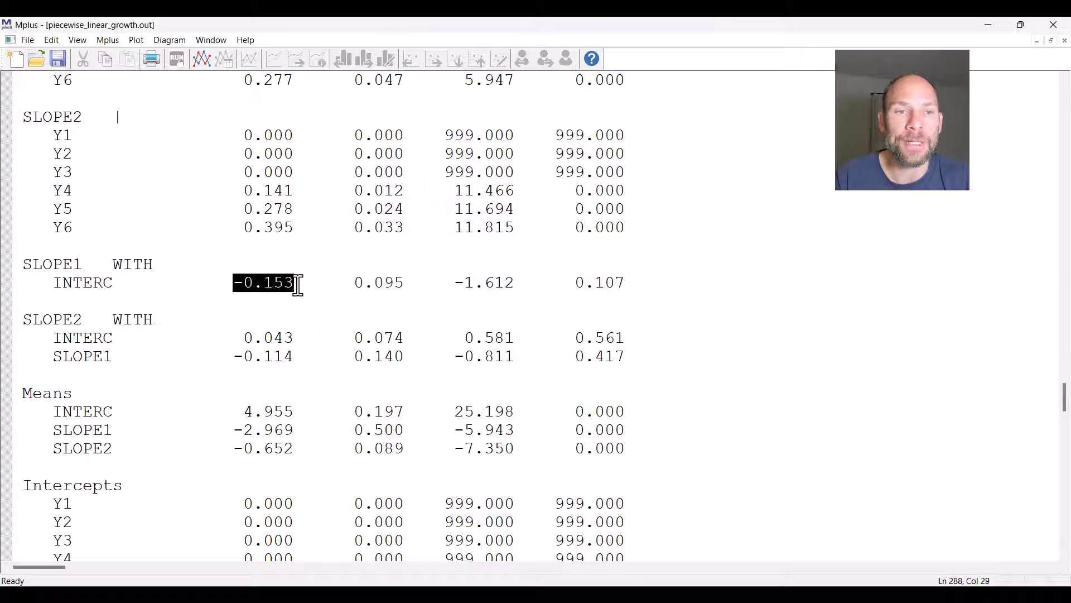
left_click_drag(243, 337, 295, 342)
left_click_drag(223, 356, 295, 356)
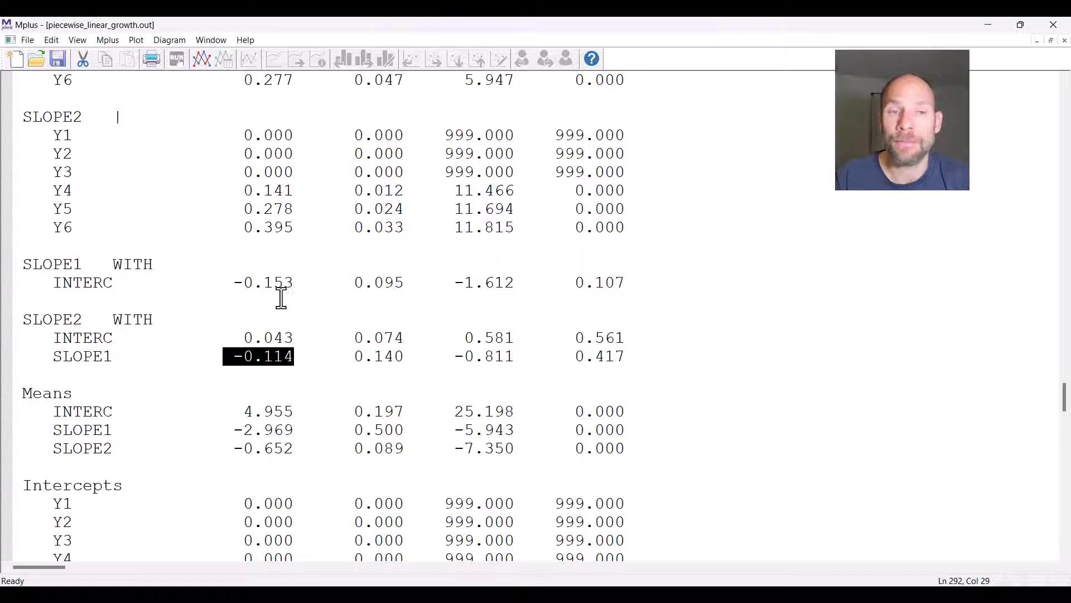
left_click_drag(233, 283, 295, 283)
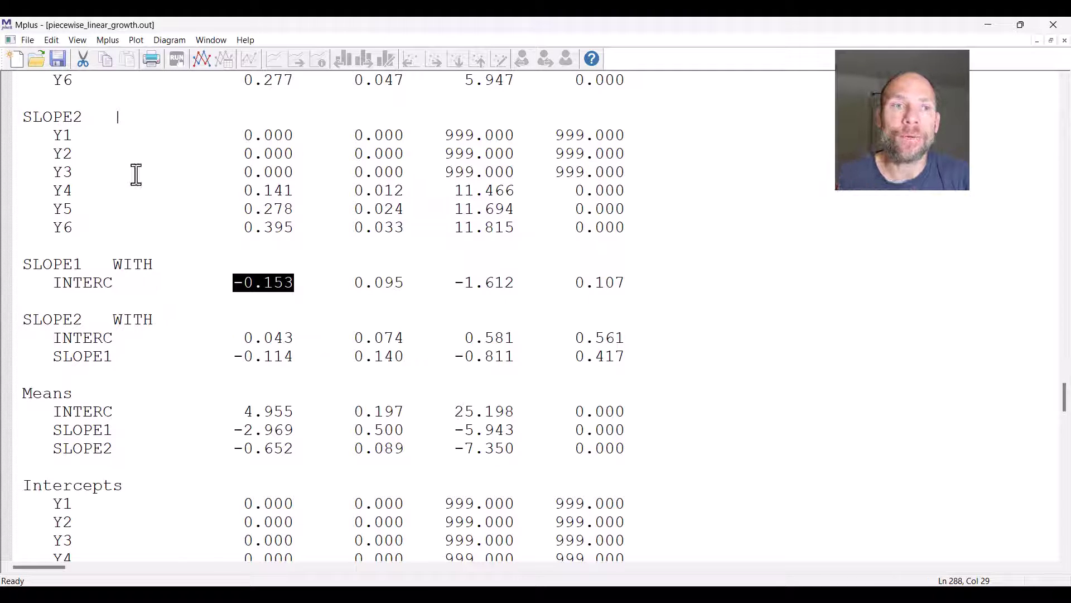
Display the plot of the model's estimated means across the six time points
left_click(136, 42)
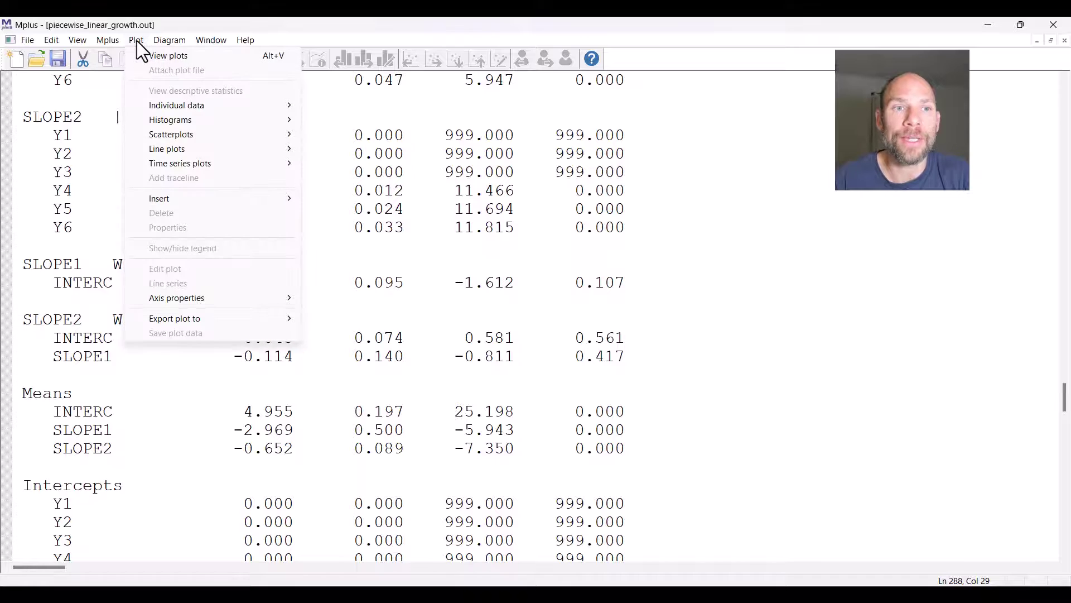
left_click(158, 58)
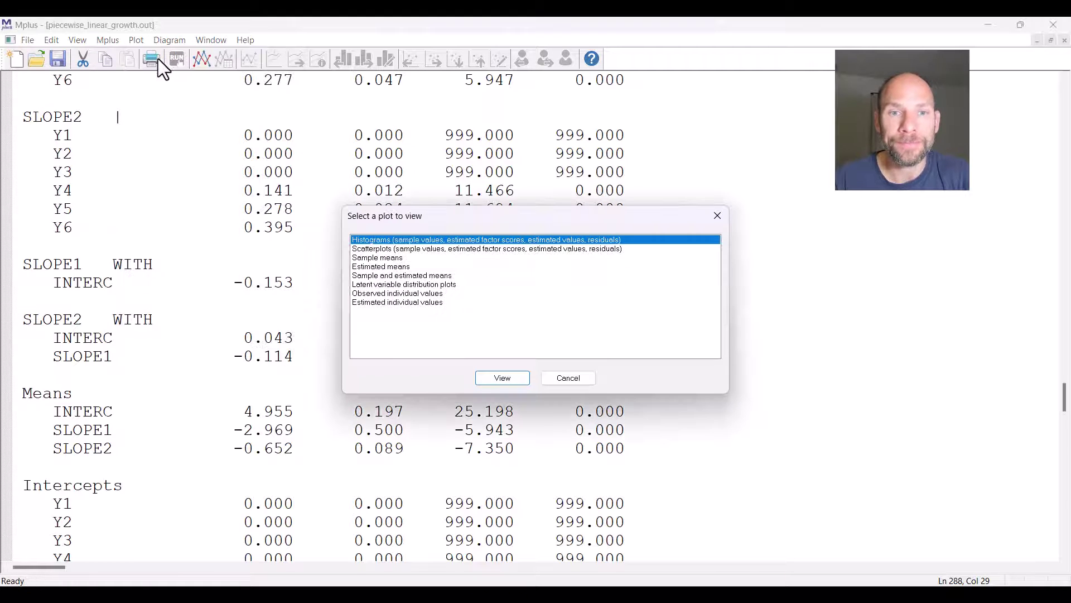
left_click(399, 269)
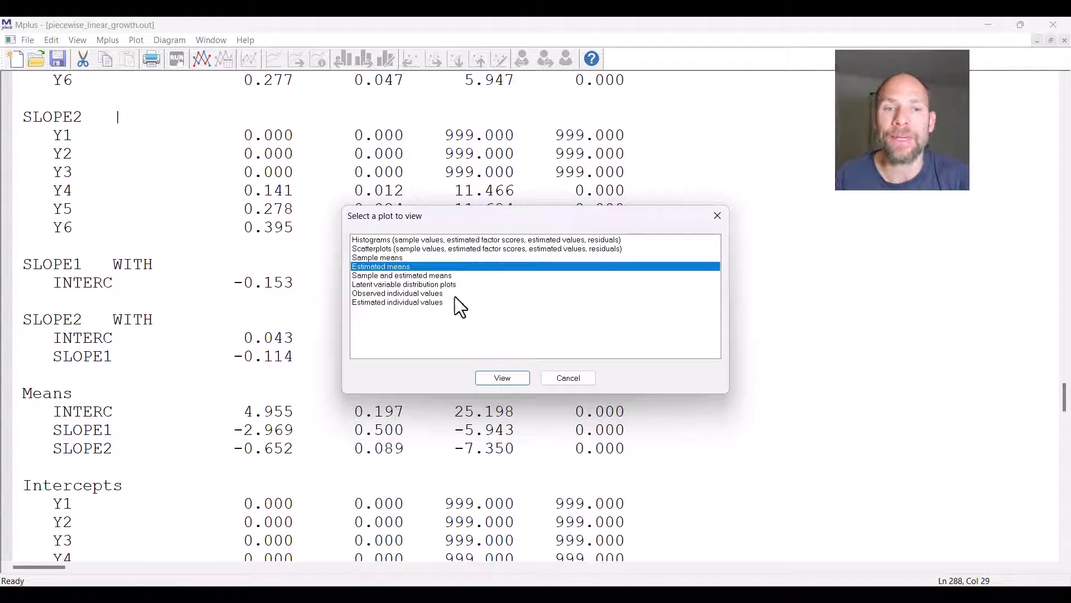
left_click(502, 380)
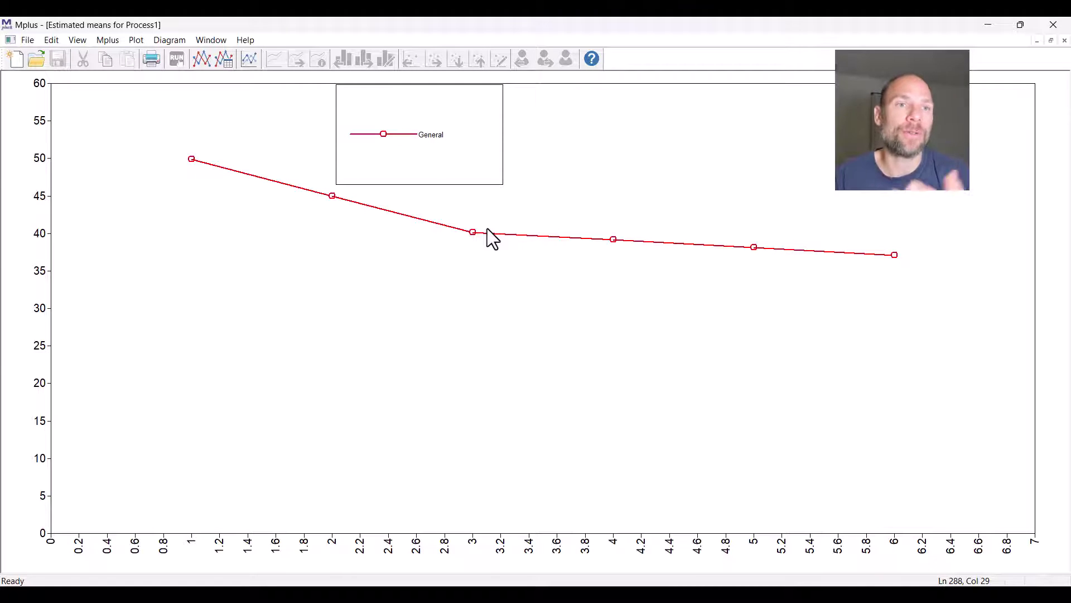
Plot the observed individual values as individual data, showing 10 curves for the General group in consecutive order from index 1
left_click(140, 41)
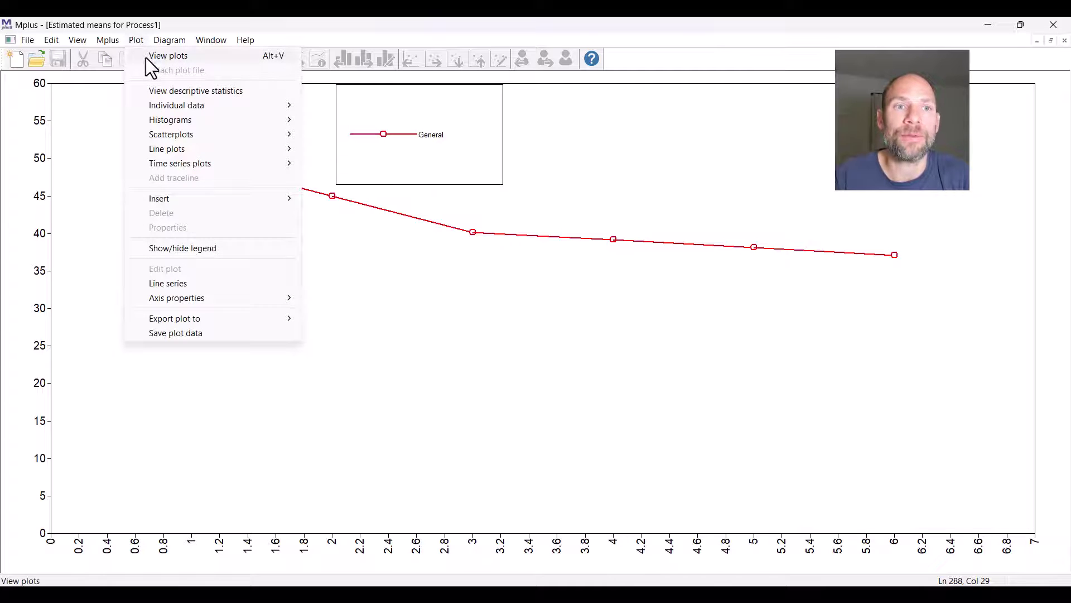
left_click(145, 58)
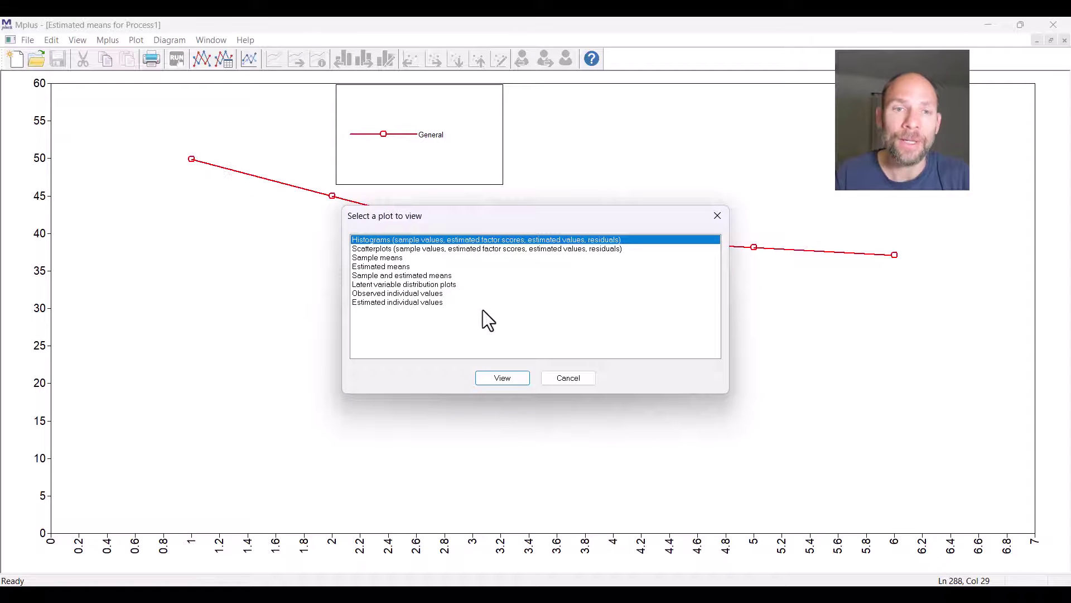
left_click(406, 294)
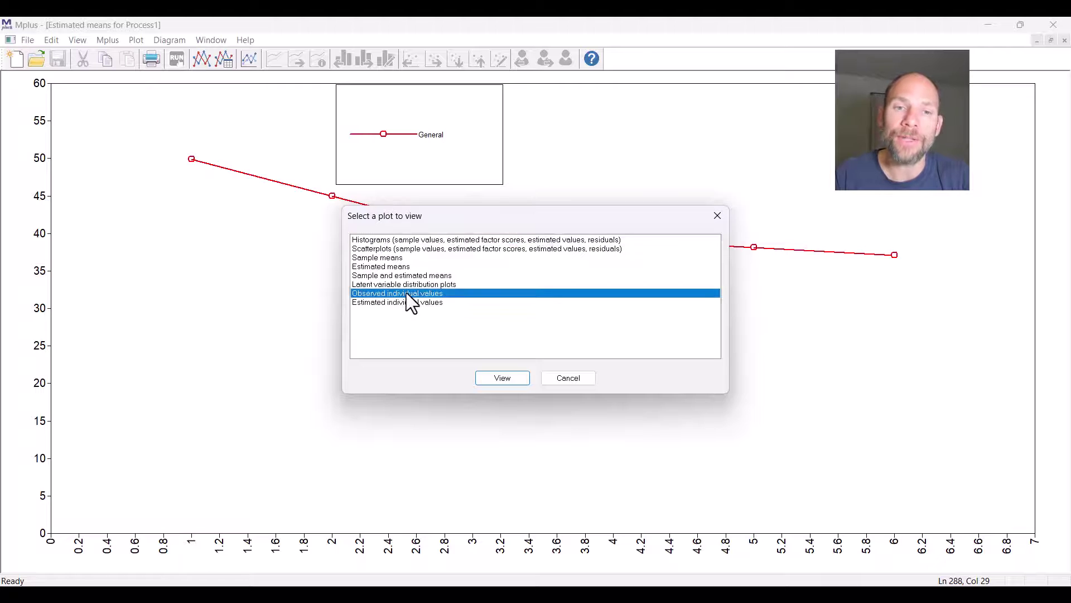
left_click(517, 379)
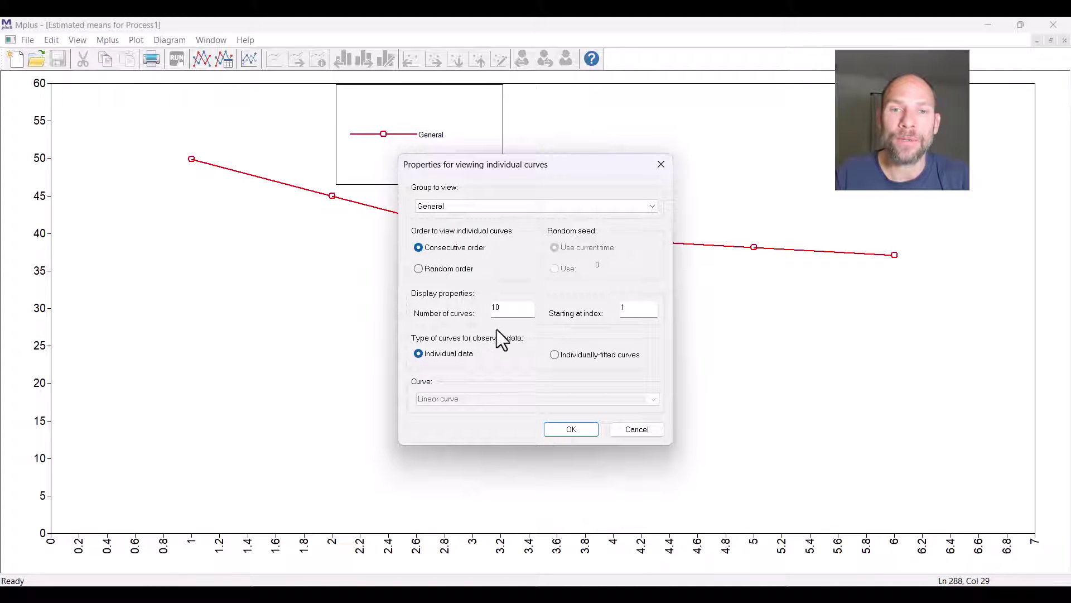
left_click(571, 430)
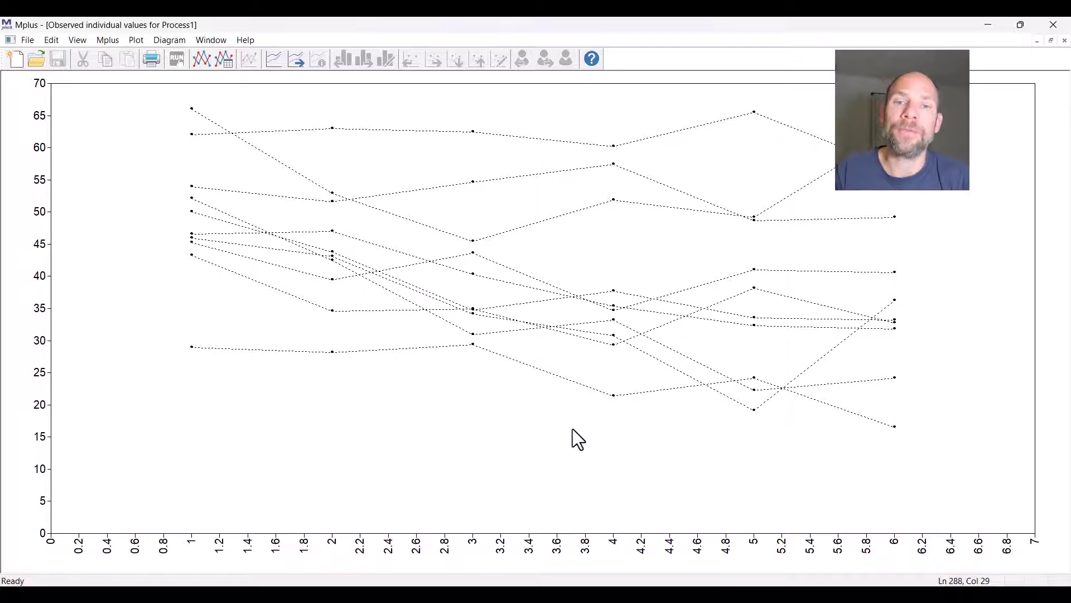
Advance through several successive sets of ten observed individual curves to examine how trajectories differ between people
left_click(297, 64)
left_click(296, 65)
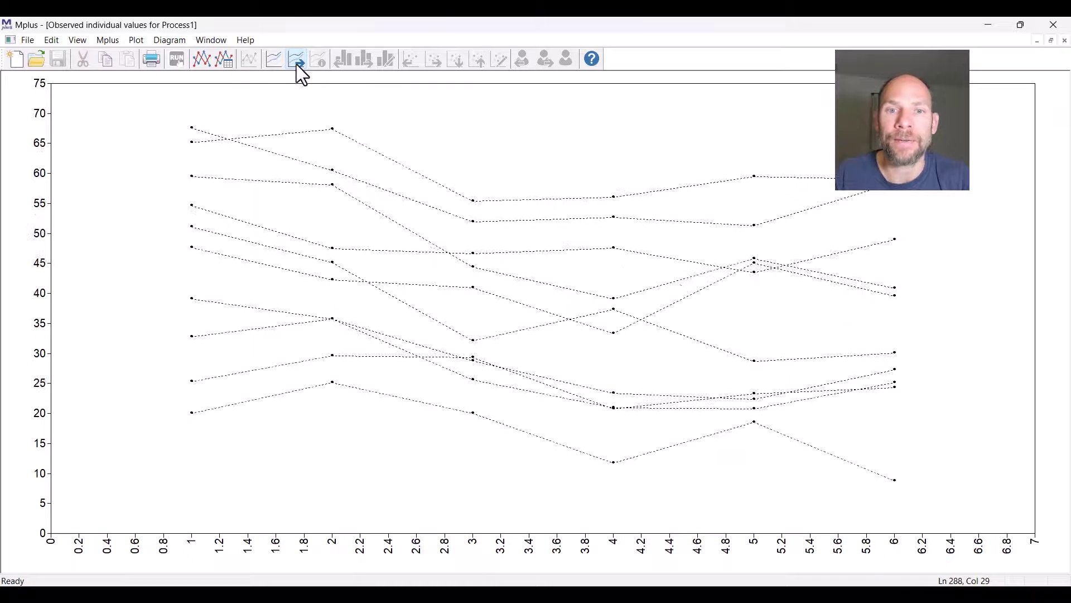
left_click(296, 65)
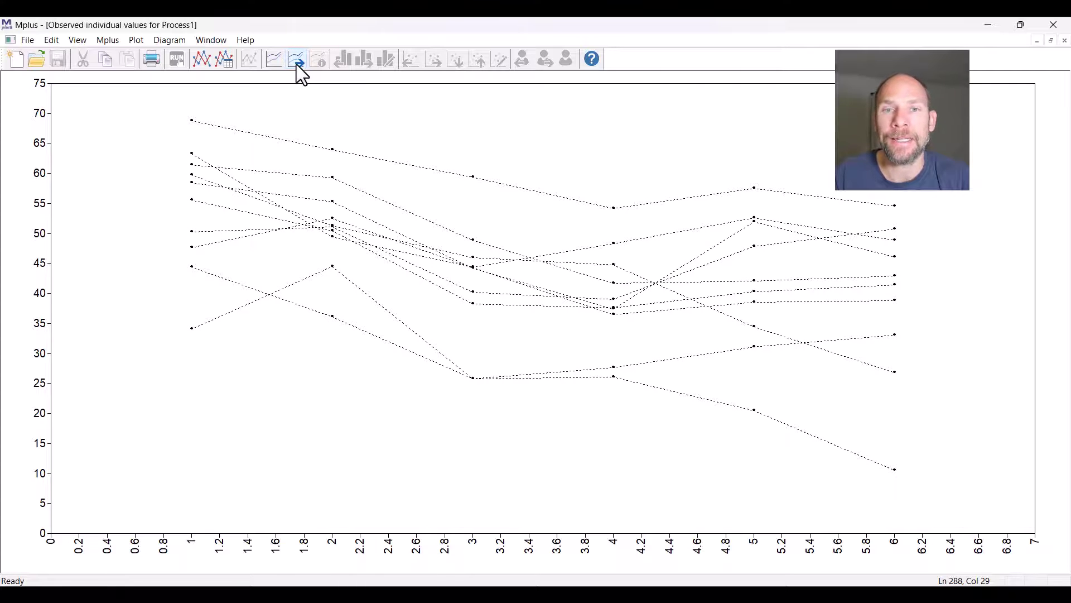
left_click(296, 65)
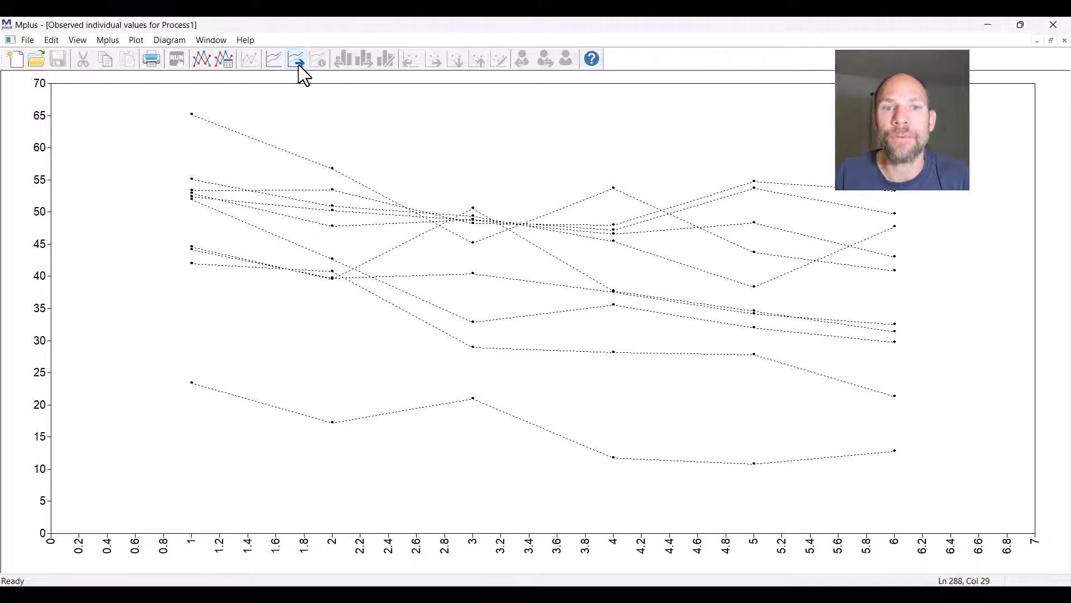
left_click(297, 65)
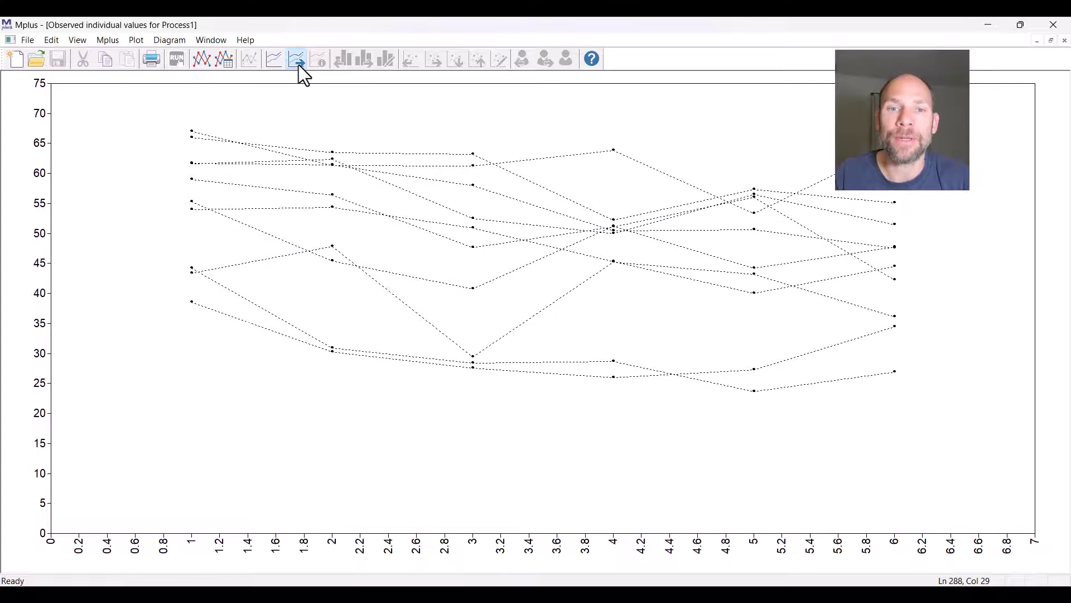
left_click(296, 65)
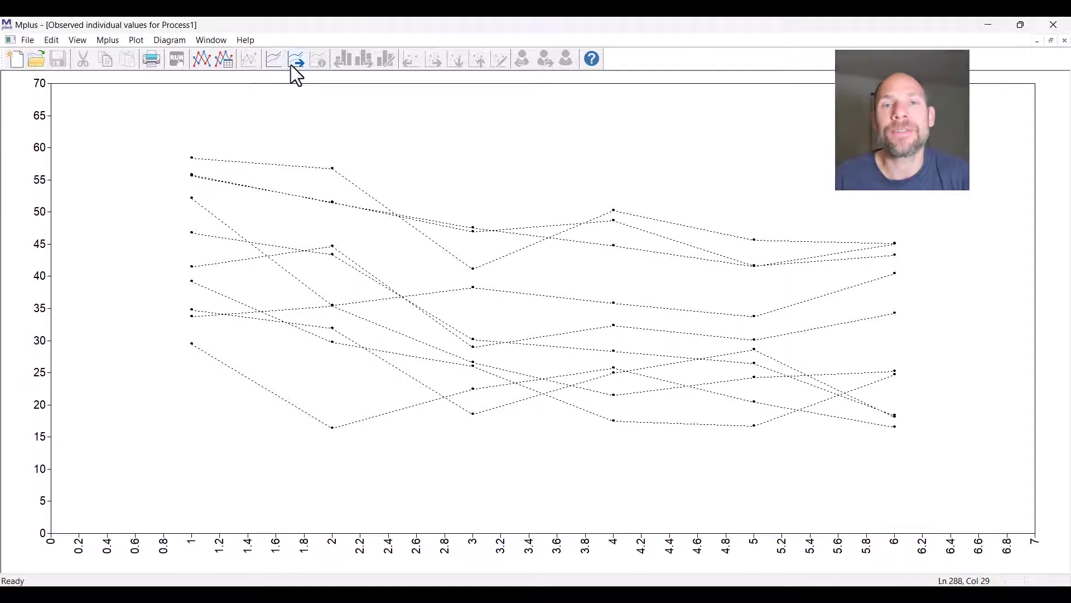
Plot the estimated individual values for the General group, showing 10 curves in consecutive order starting at index 71
left_click(136, 42)
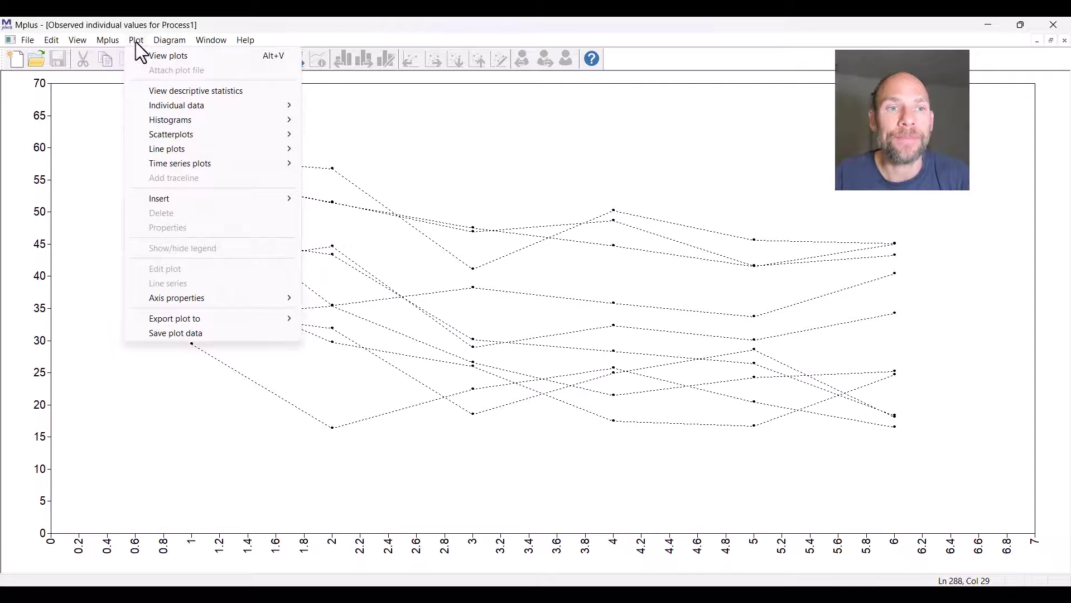
left_click(146, 55)
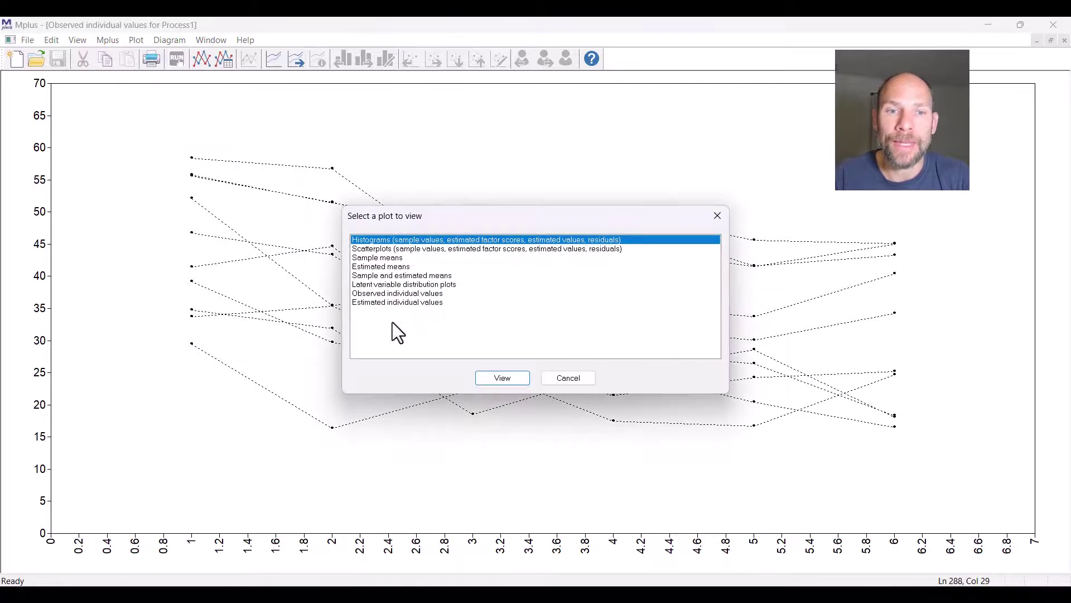
left_click(410, 303)
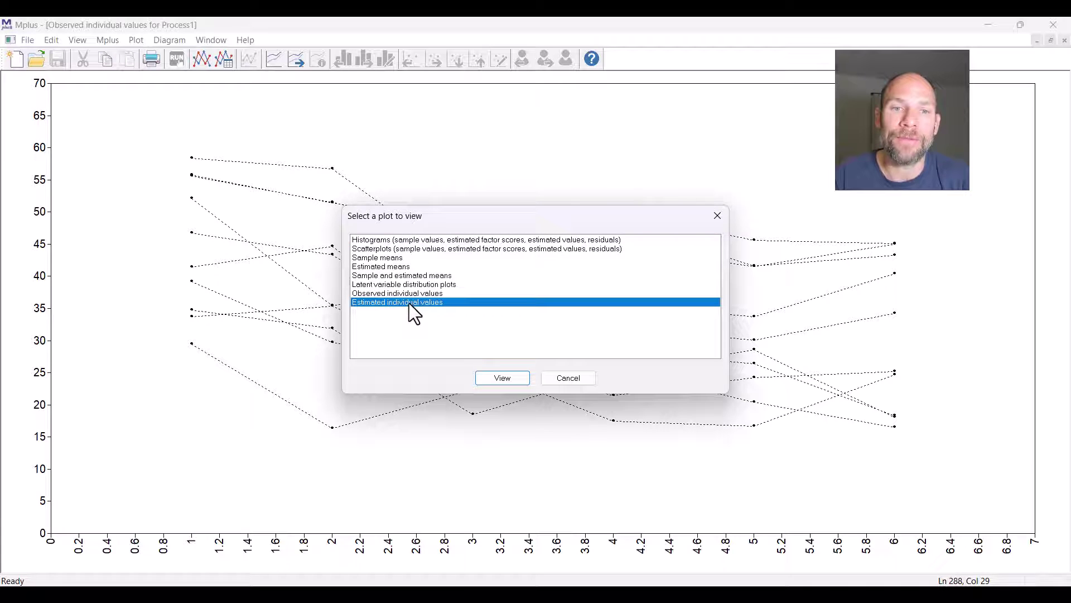
left_click(503, 378)
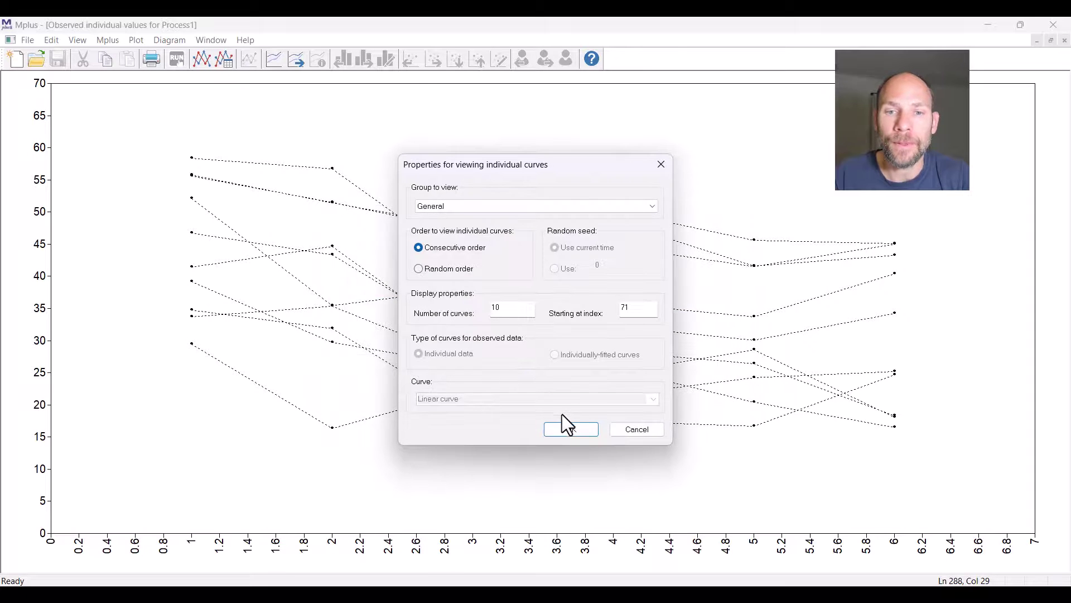
left_click(570, 428)
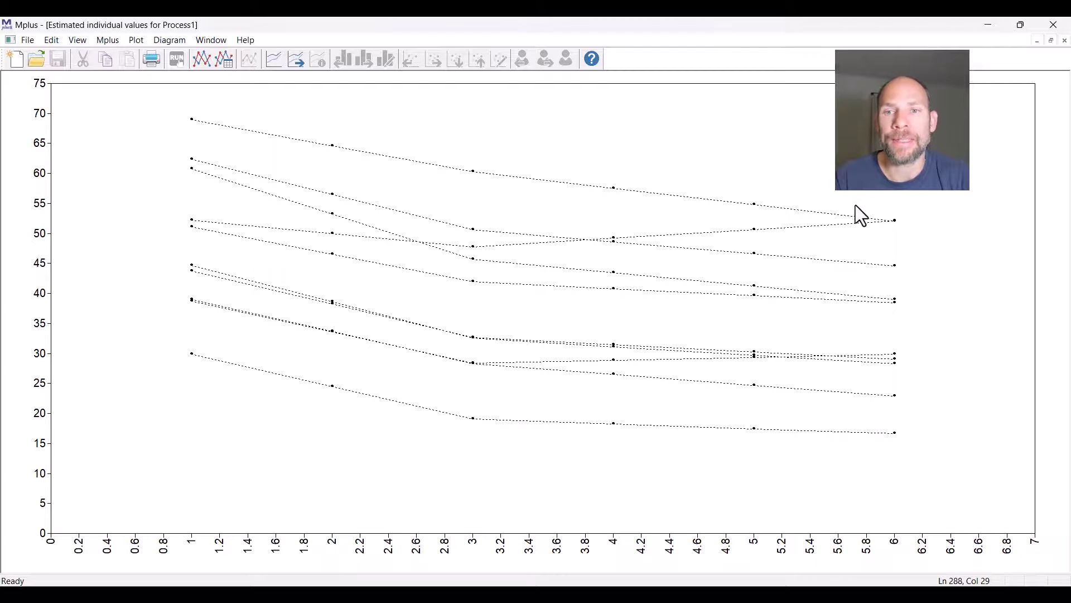
Advance through several successive sets of ten estimated individual curves to compare the model-implied piecewise trajectories between people
left_click(302, 65)
left_click(301, 69)
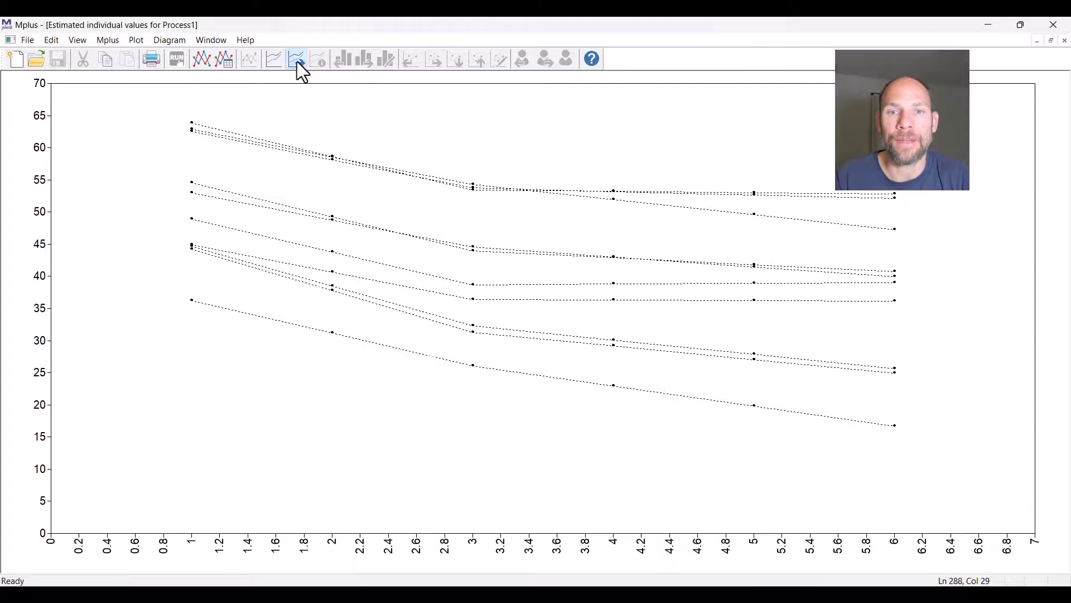
left_click(301, 69)
left_click(297, 63)
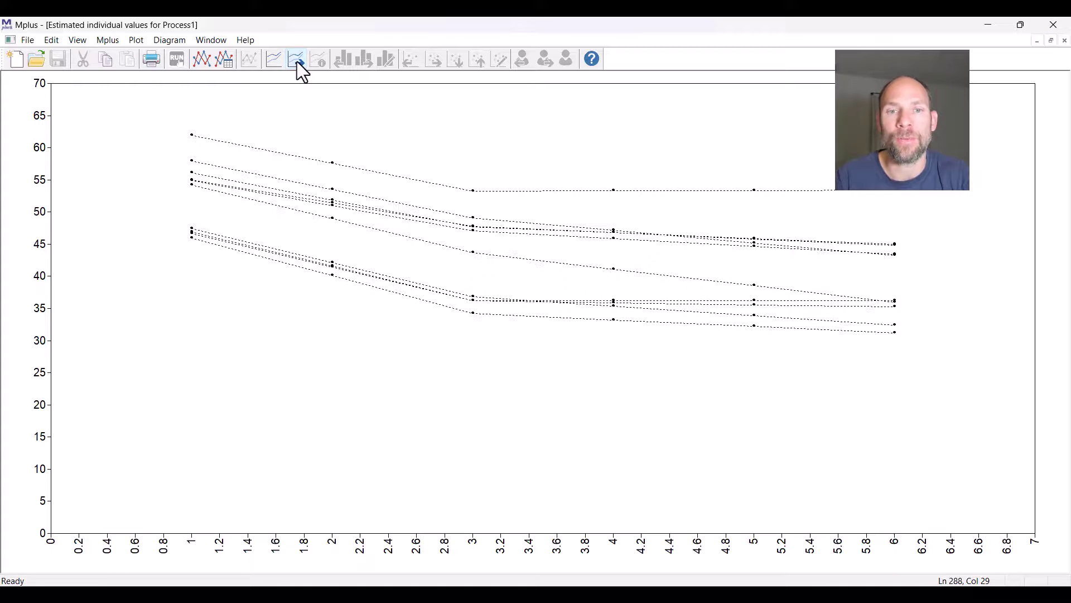
left_click(297, 63)
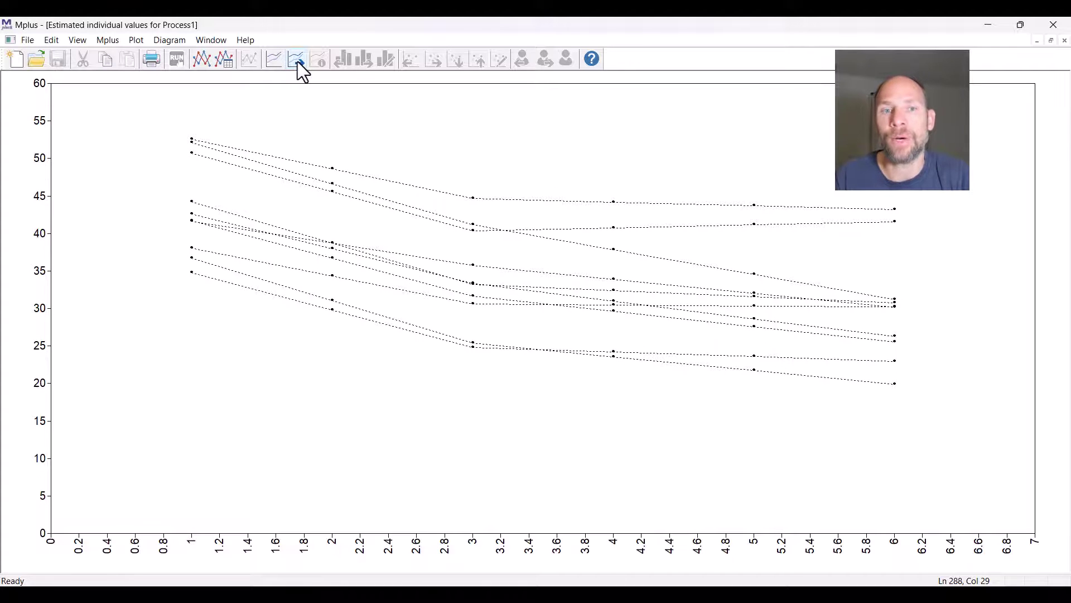
left_click(301, 69)
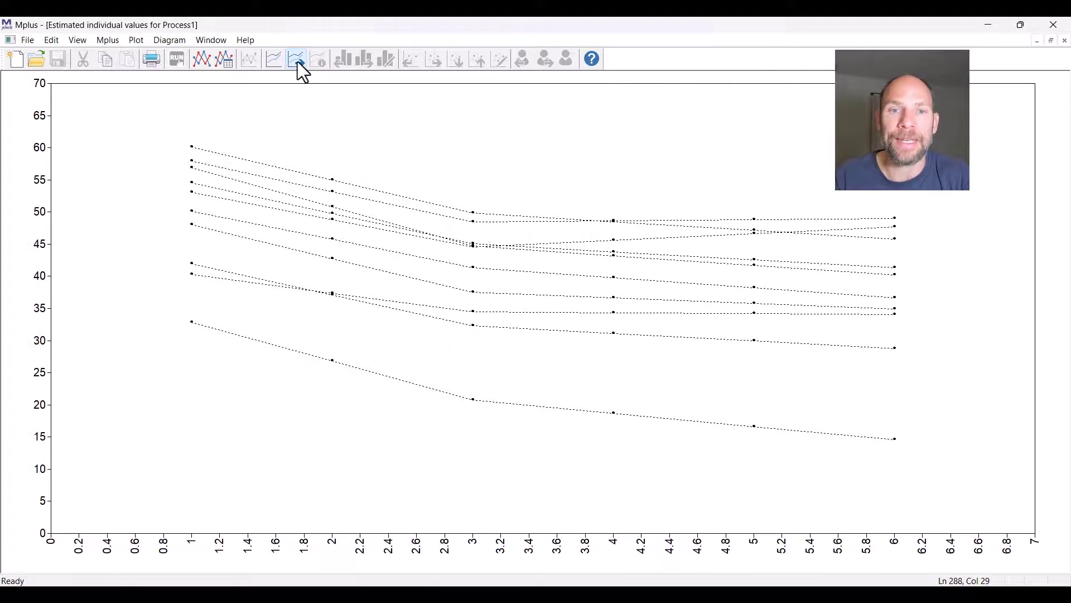
left_click(302, 69)
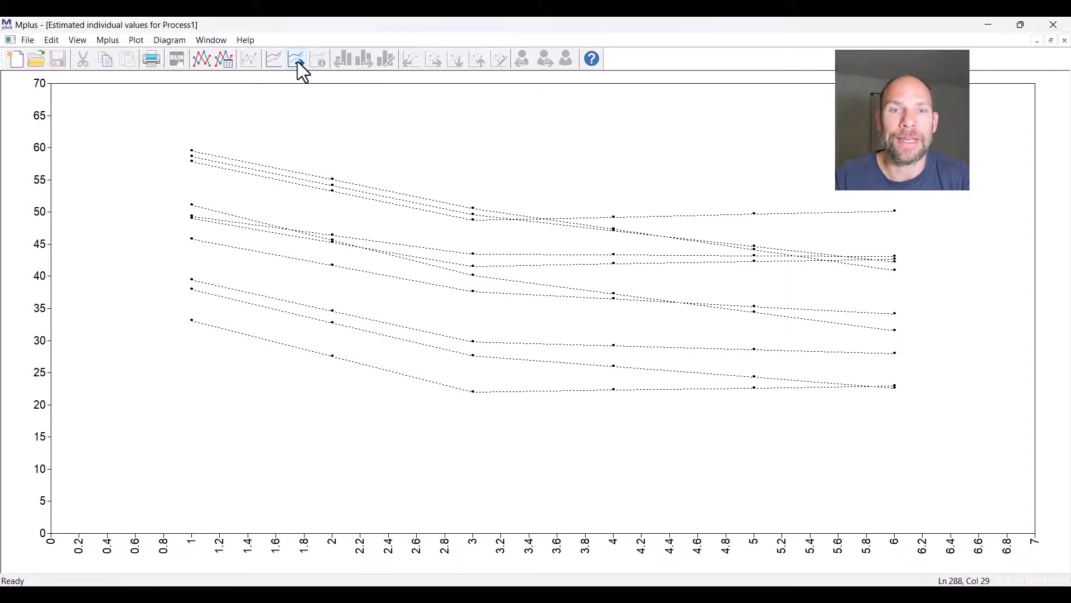
left_click(301, 69)
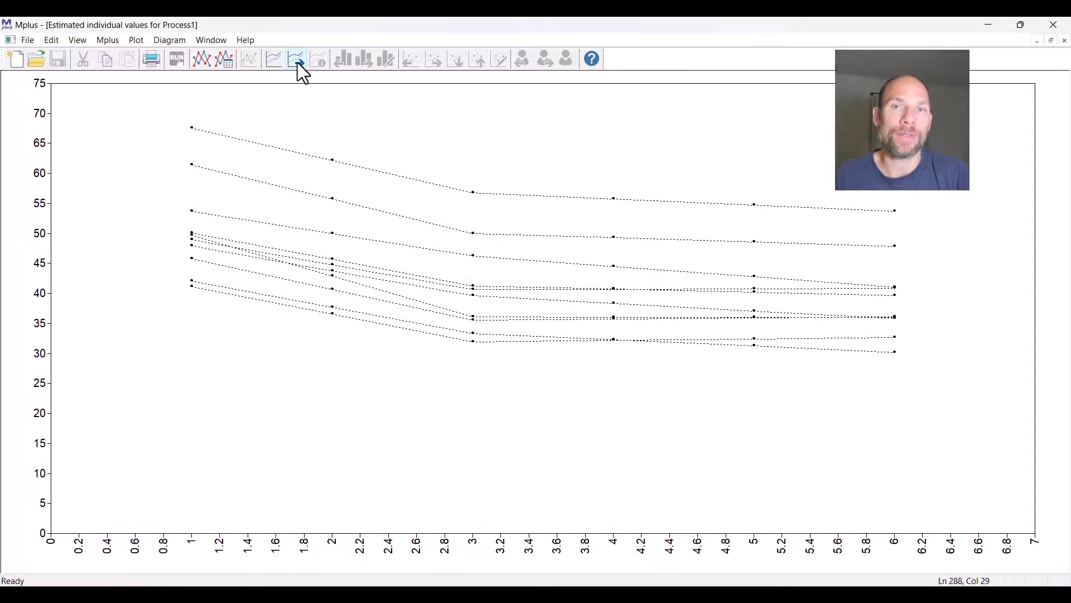